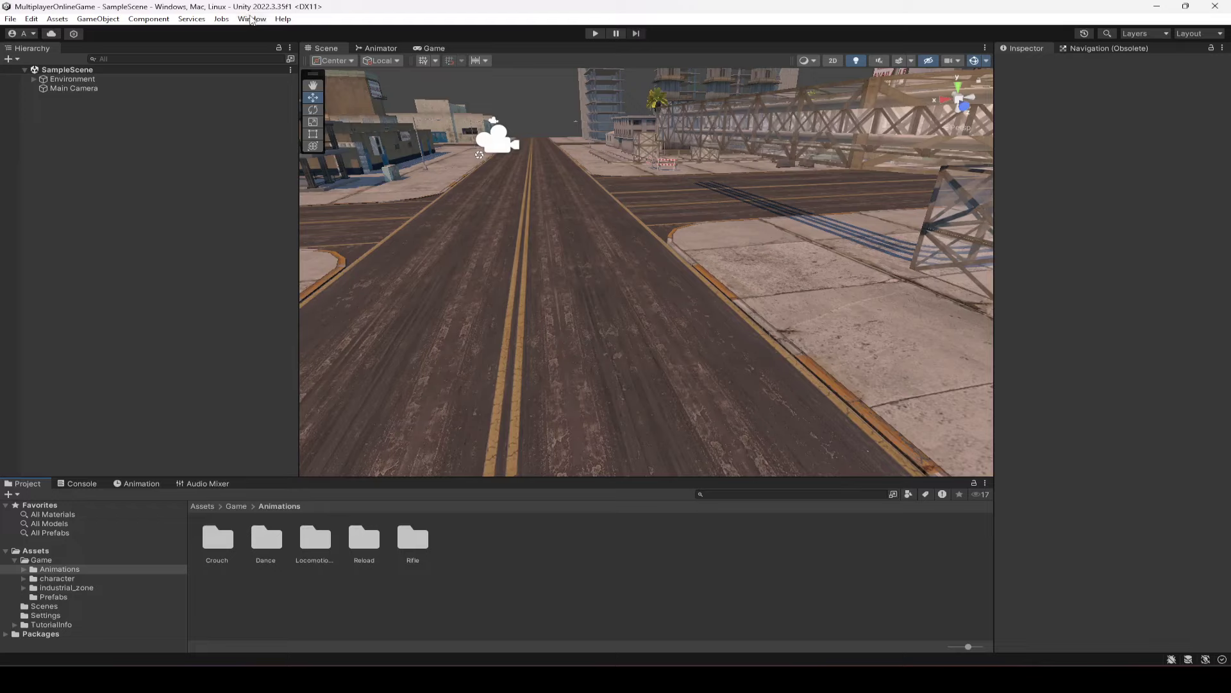
Find the Input System package in the Unity Registry with the search term "input" and install it.
left_click(252, 19)
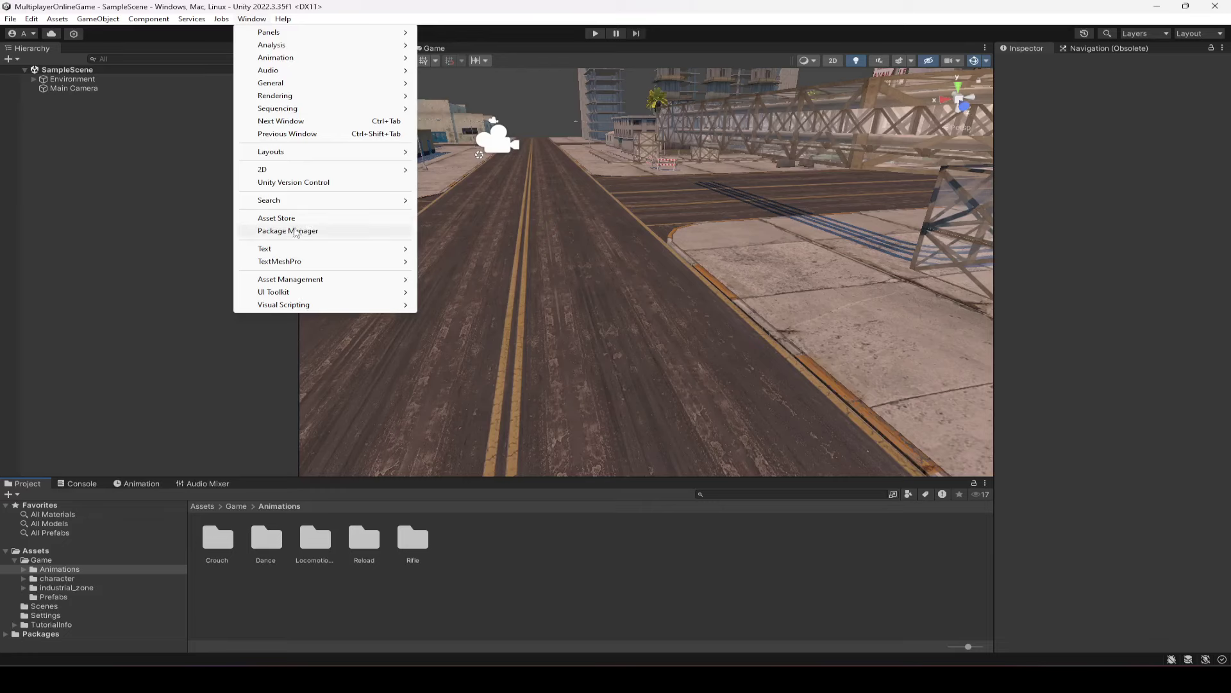
left_click(296, 232)
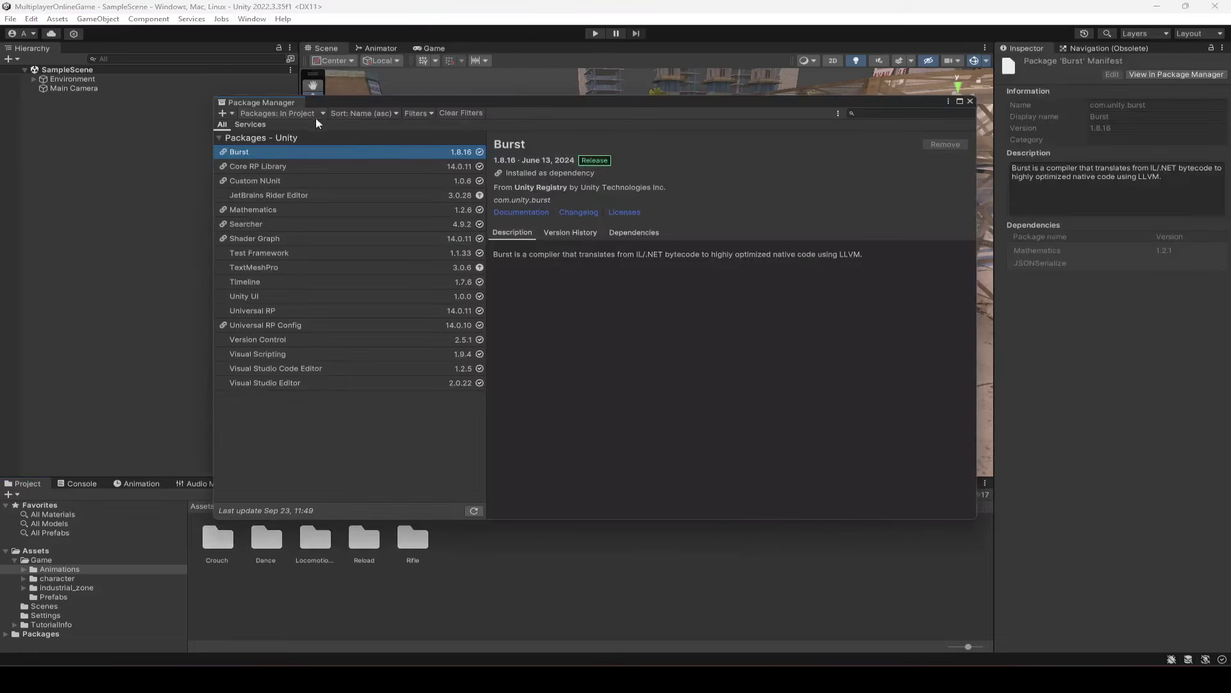
left_click(314, 115)
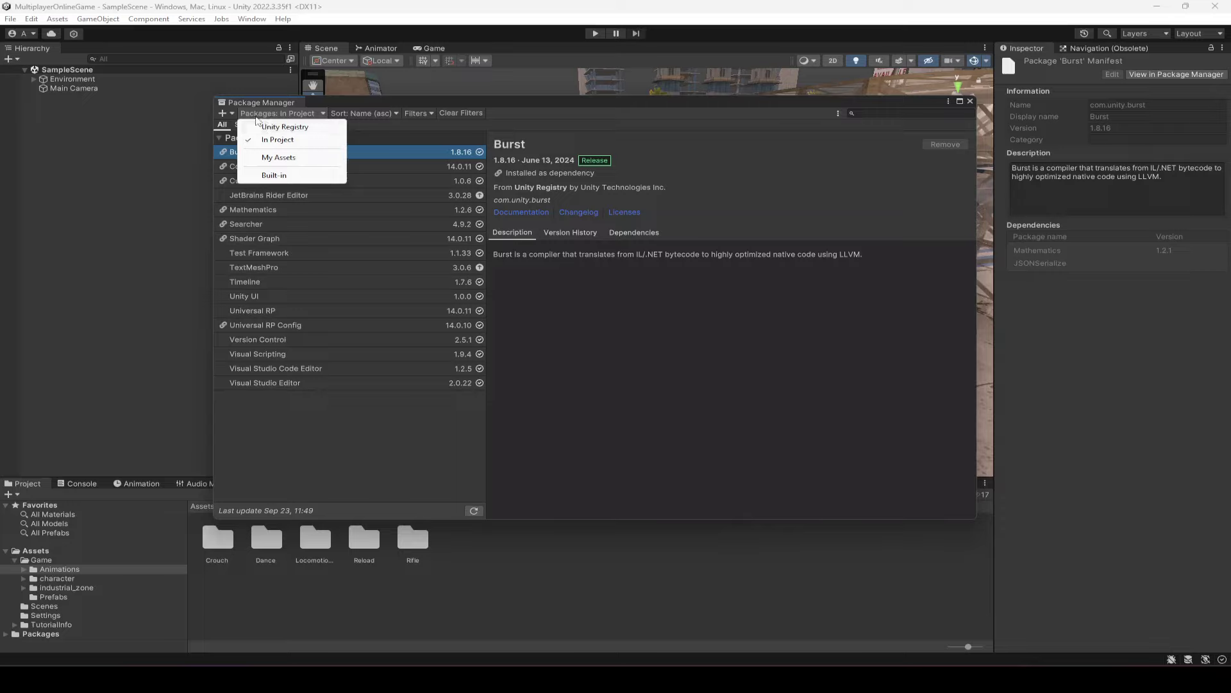
left_click(285, 128)
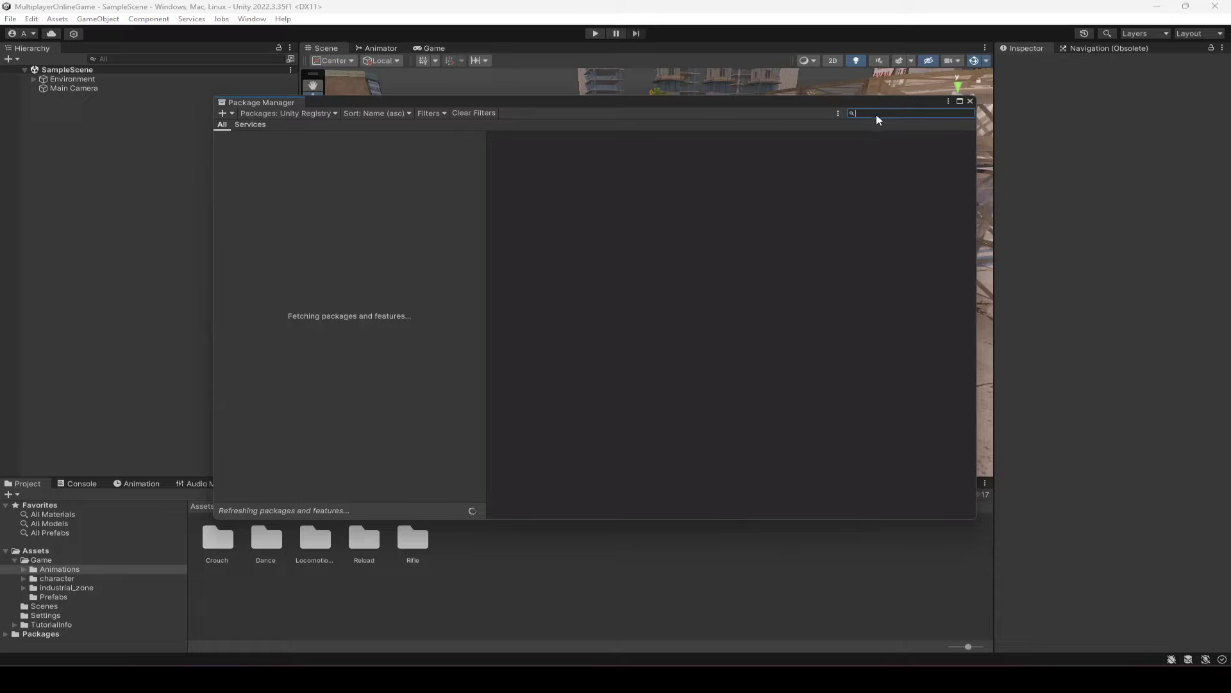
type("input")
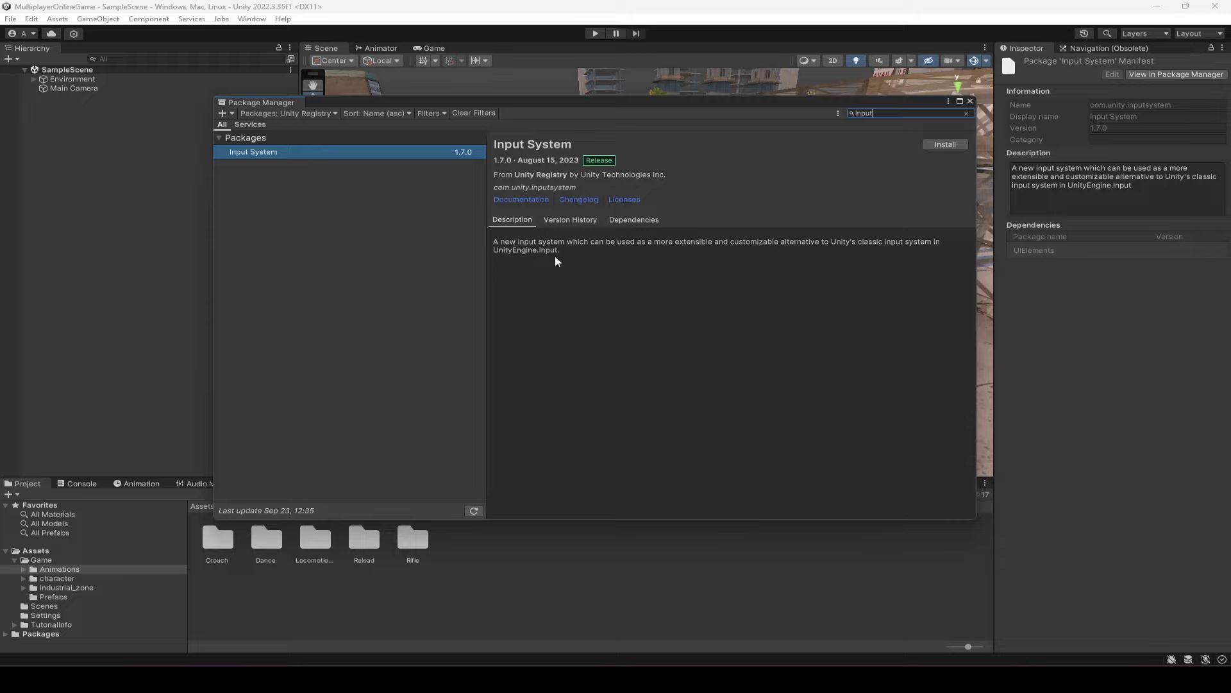
left_click(936, 145)
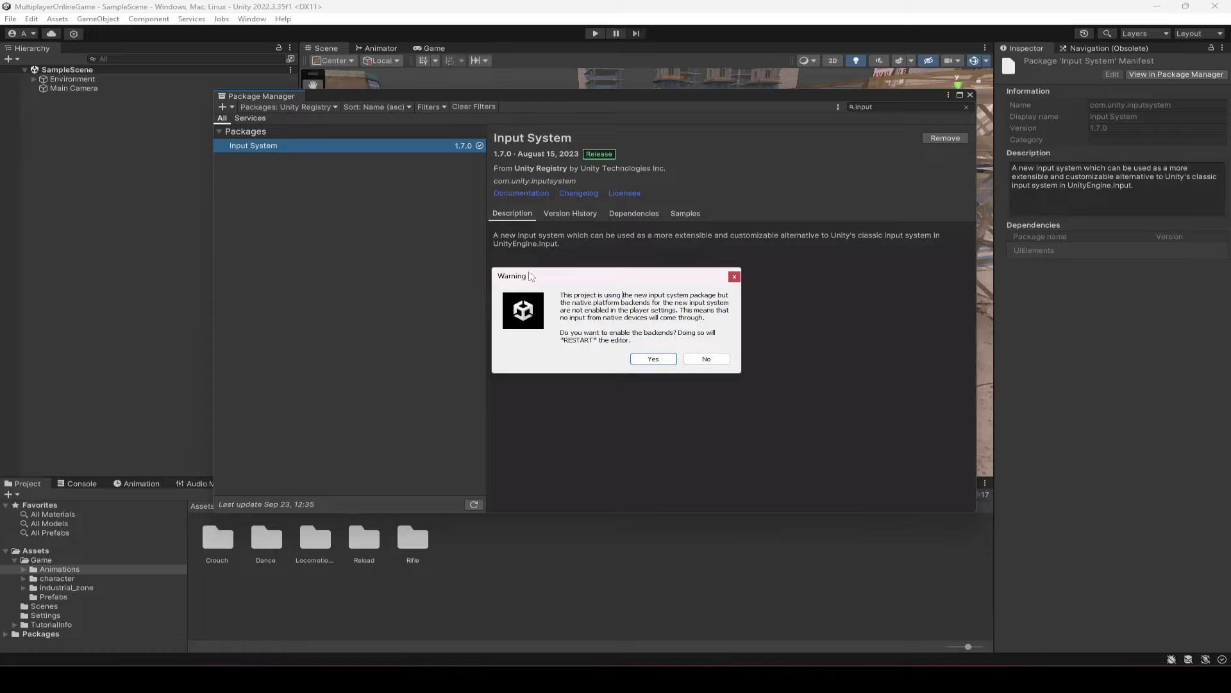
Agree to enable the new input system's native platform backends and restart the editor.
left_click_drag(580, 281, 589, 274)
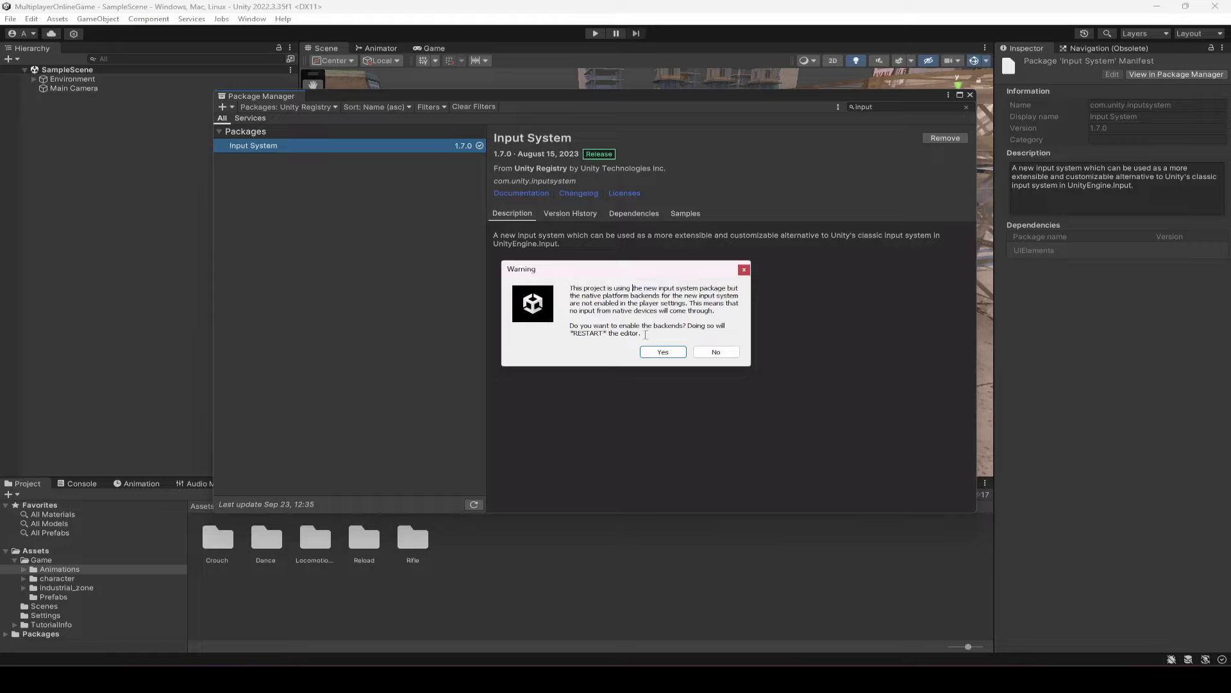
left_click_drag(646, 334, 572, 328)
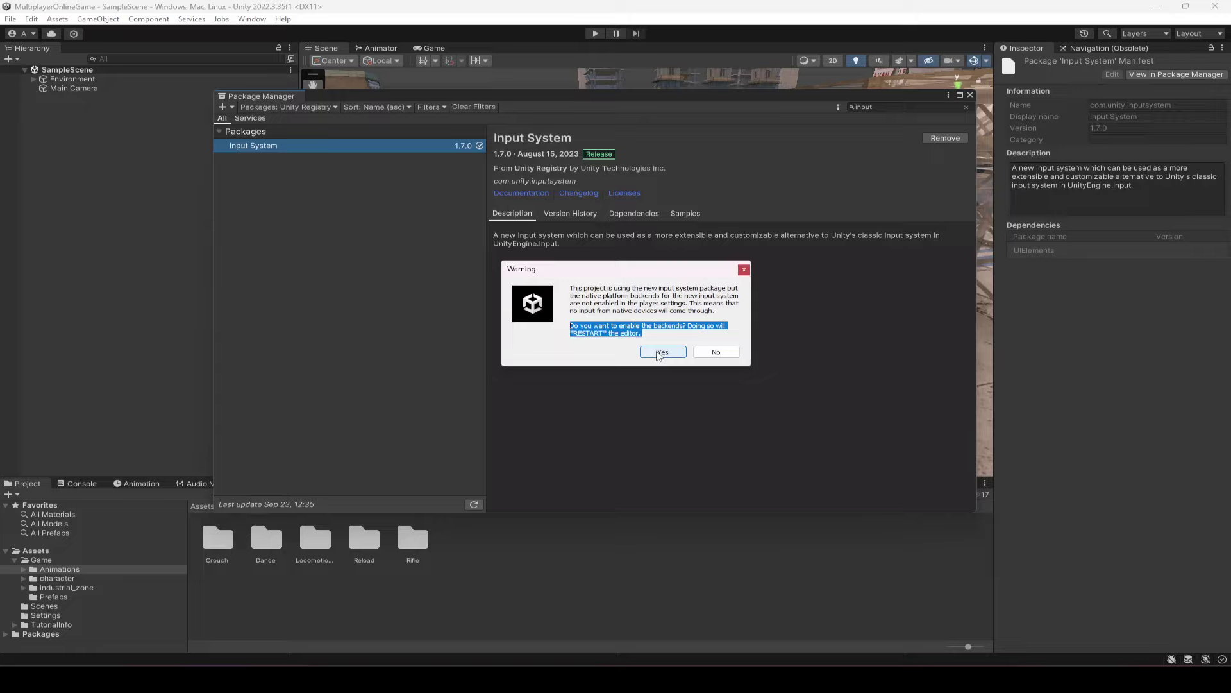
left_click(661, 352)
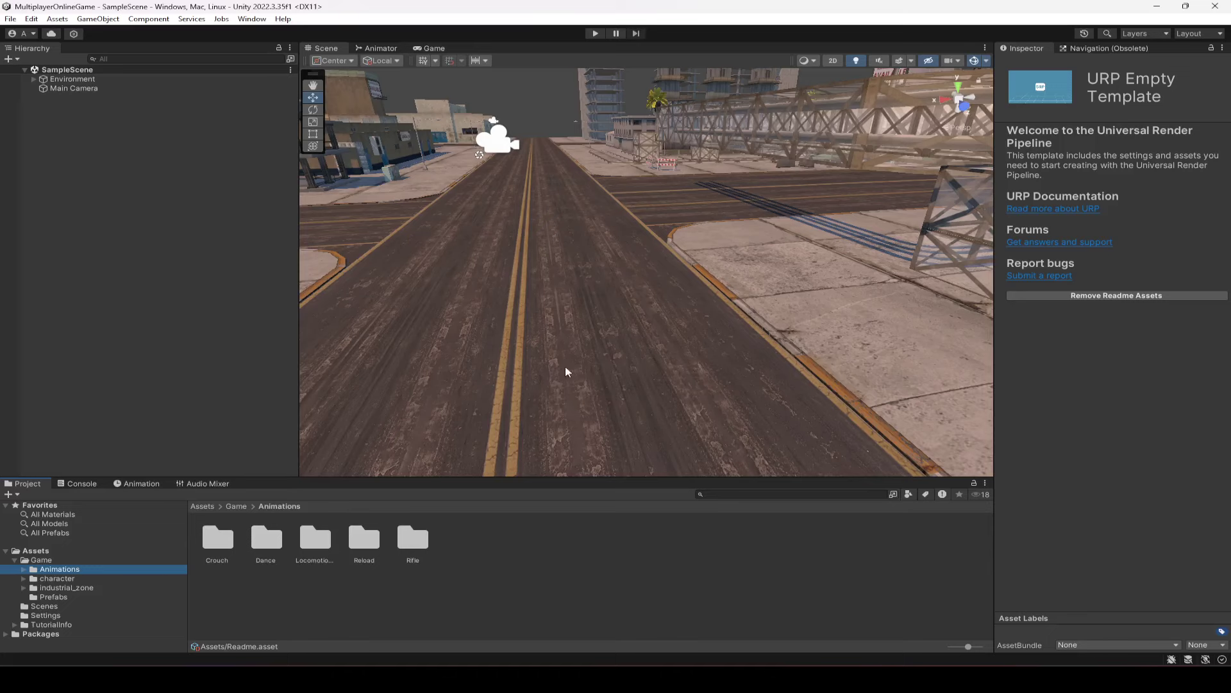
Create a folder named Scripts inside the project's Assets/Game folder.
right_click_drag(610, 376, 519, 377)
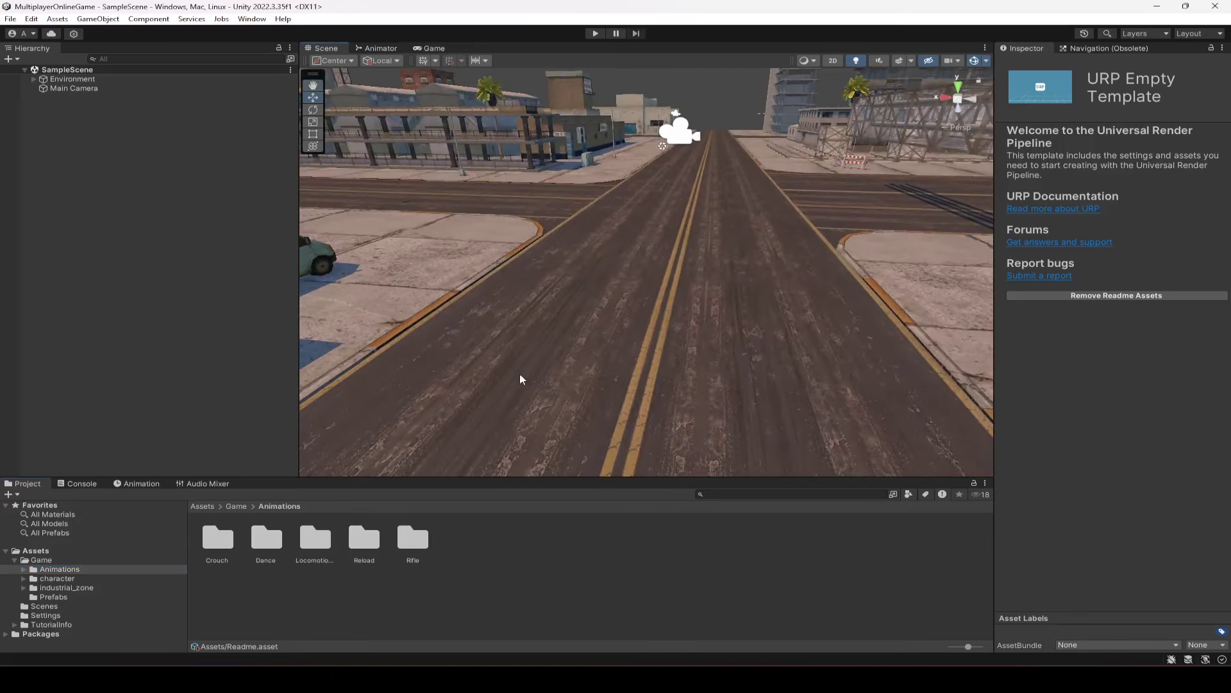
left_click(64, 578)
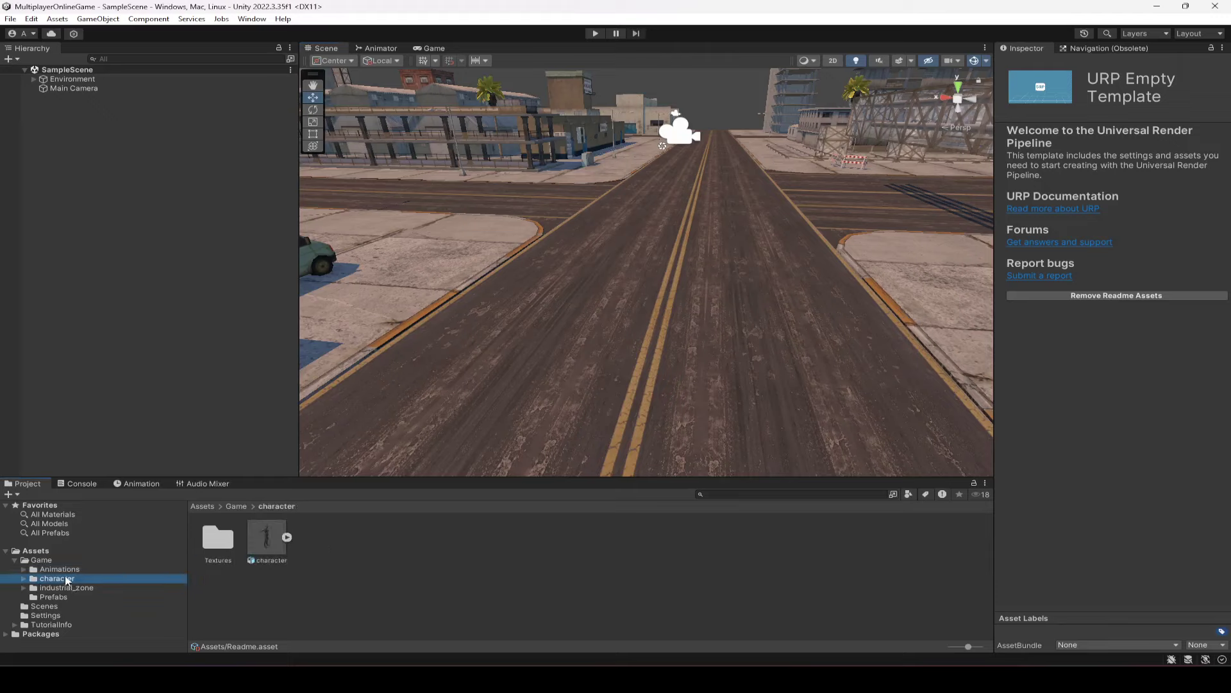
left_click(56, 561)
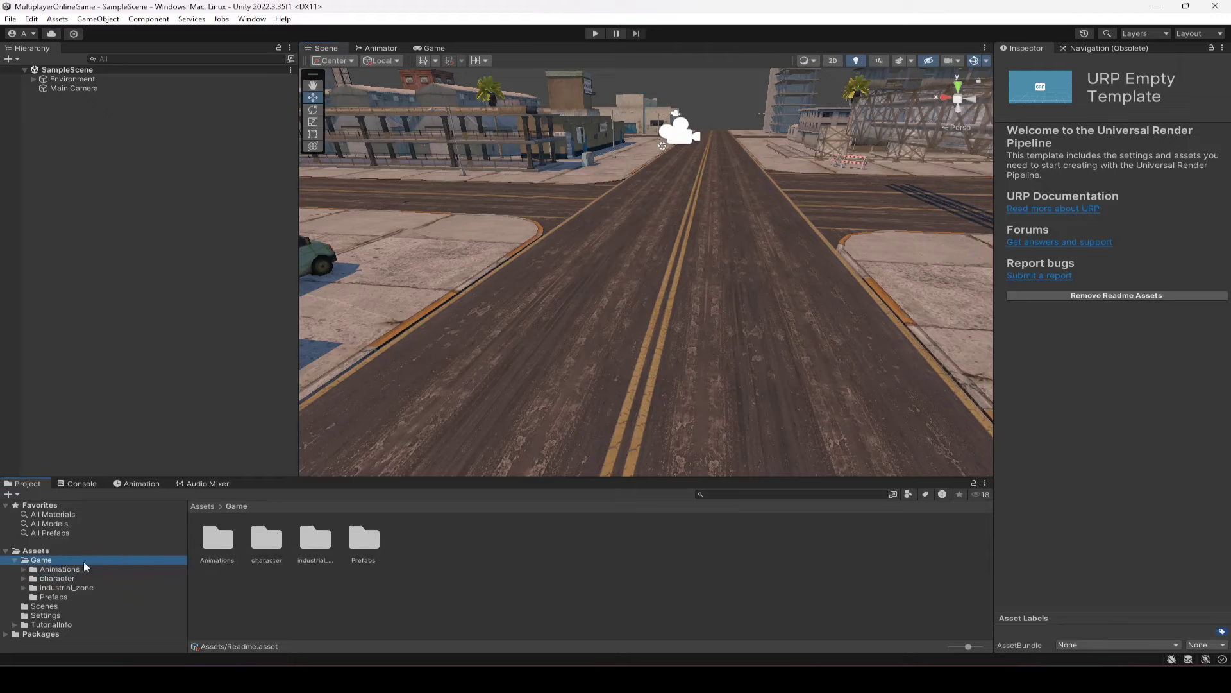
right_click(299, 580)
mouse_move(388, 247)
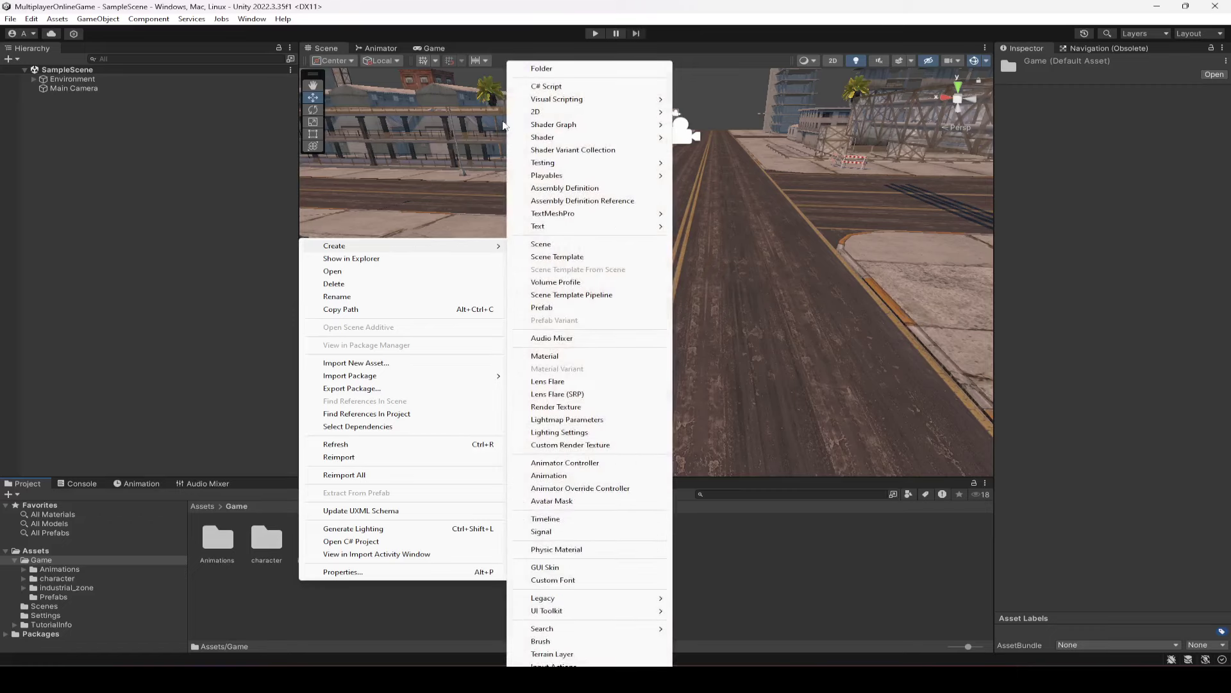
left_click(537, 69)
type("scripts")
key("Return")
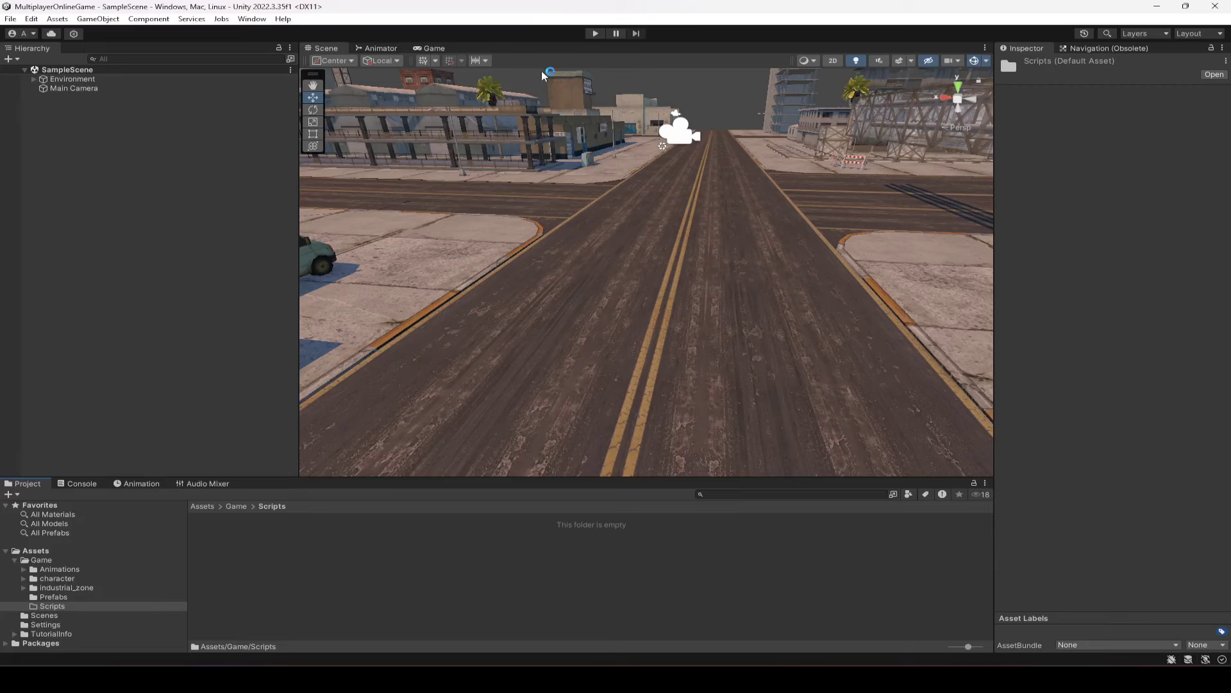
Create a subfolder named Controls inside the Scripts folder and open it.
right_click(316, 583)
mouse_move(352, 247)
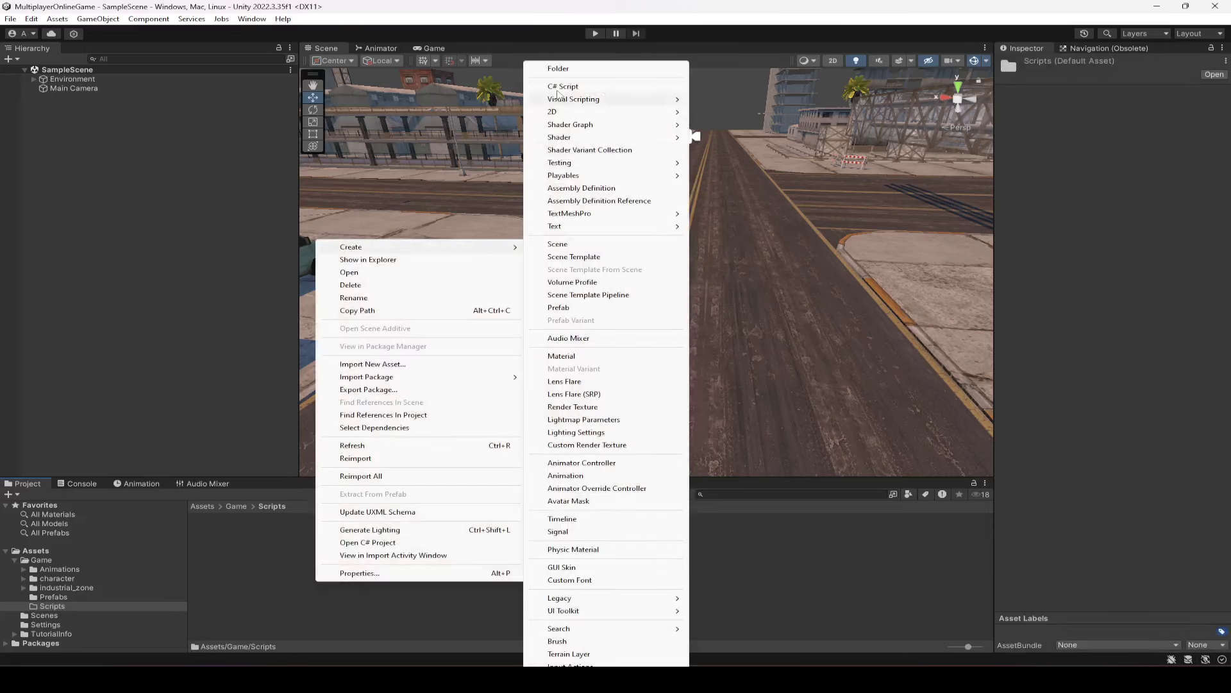
left_click(558, 69)
type("Controls")
key("Return")
key("Return")
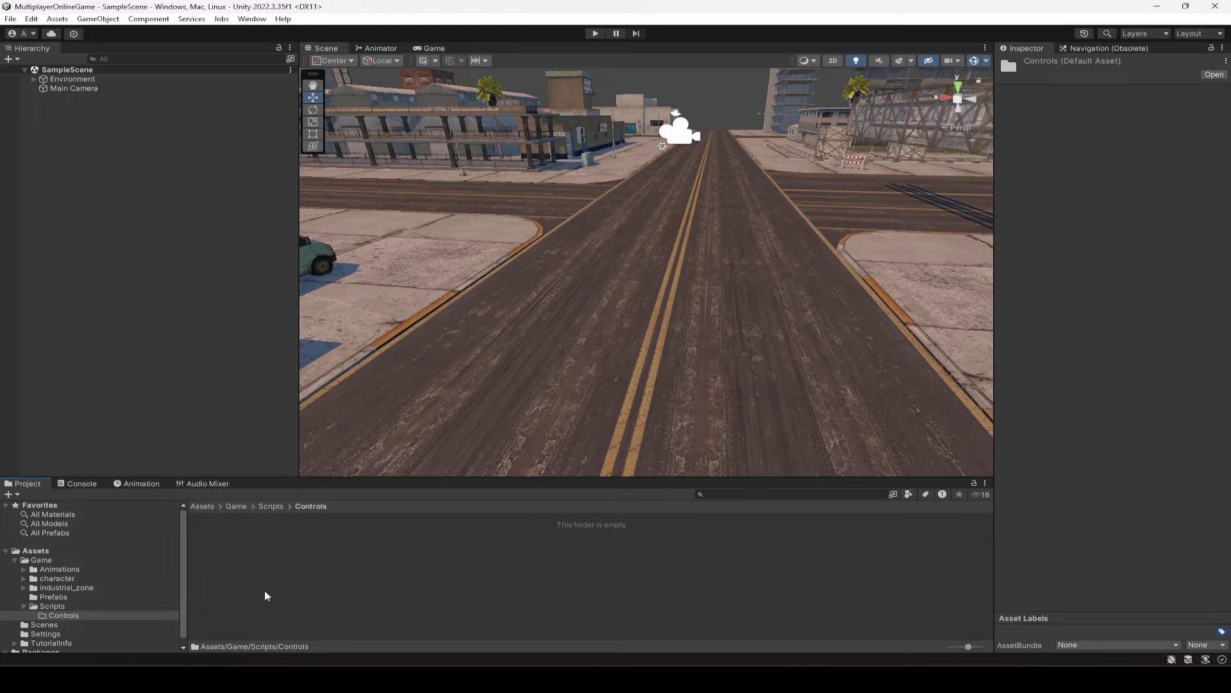
Create an Input Actions asset named PlayerControls in the Controls folder and apply C# class generation for it.
right_click(248, 522)
mouse_move(295, 191)
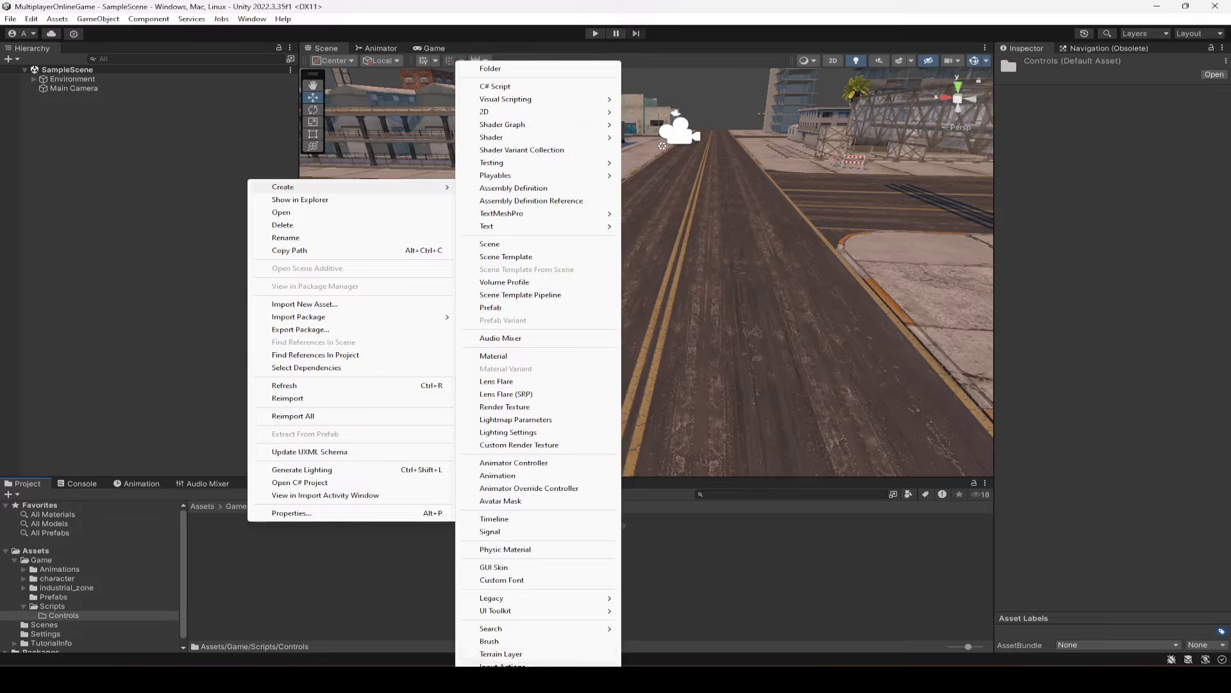
left_click(503, 665)
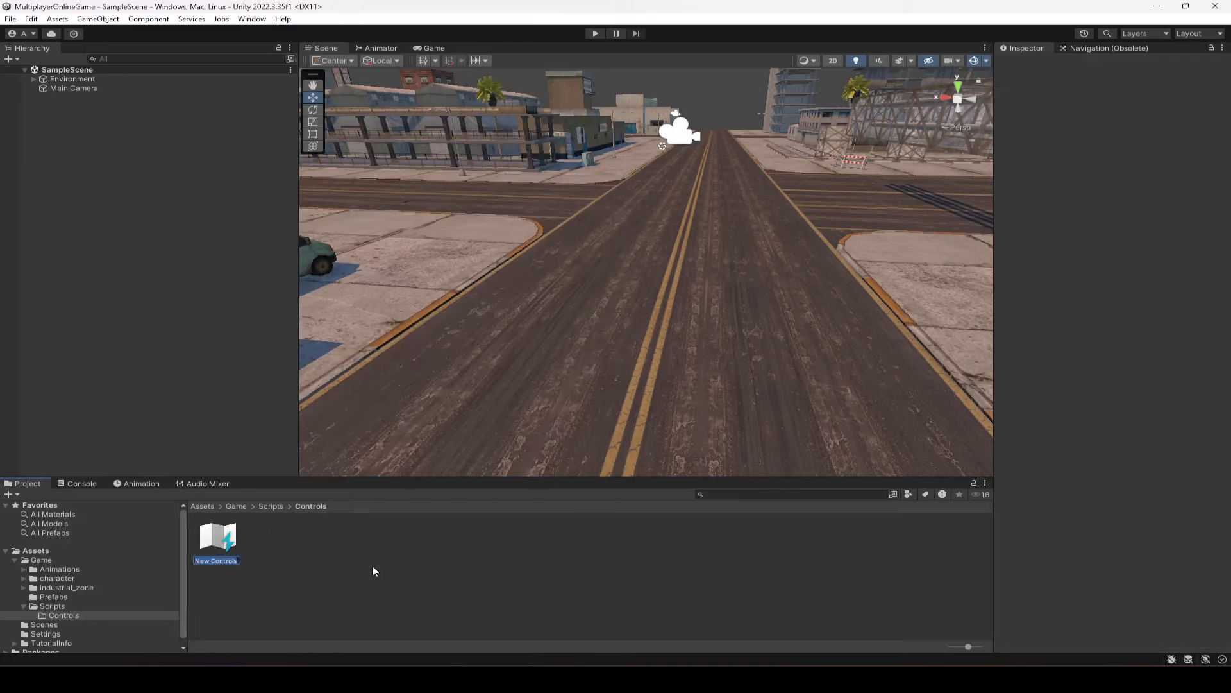
type("PlayerControls")
key("Return")
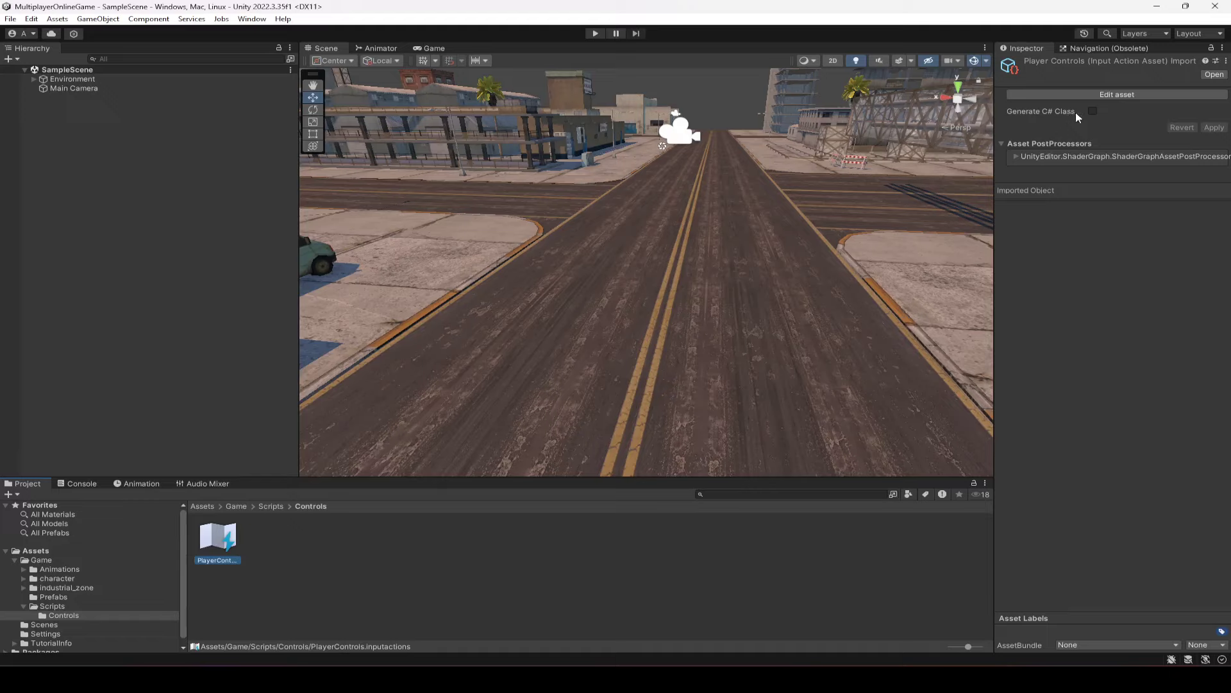
left_click(1093, 111)
left_click(1218, 162)
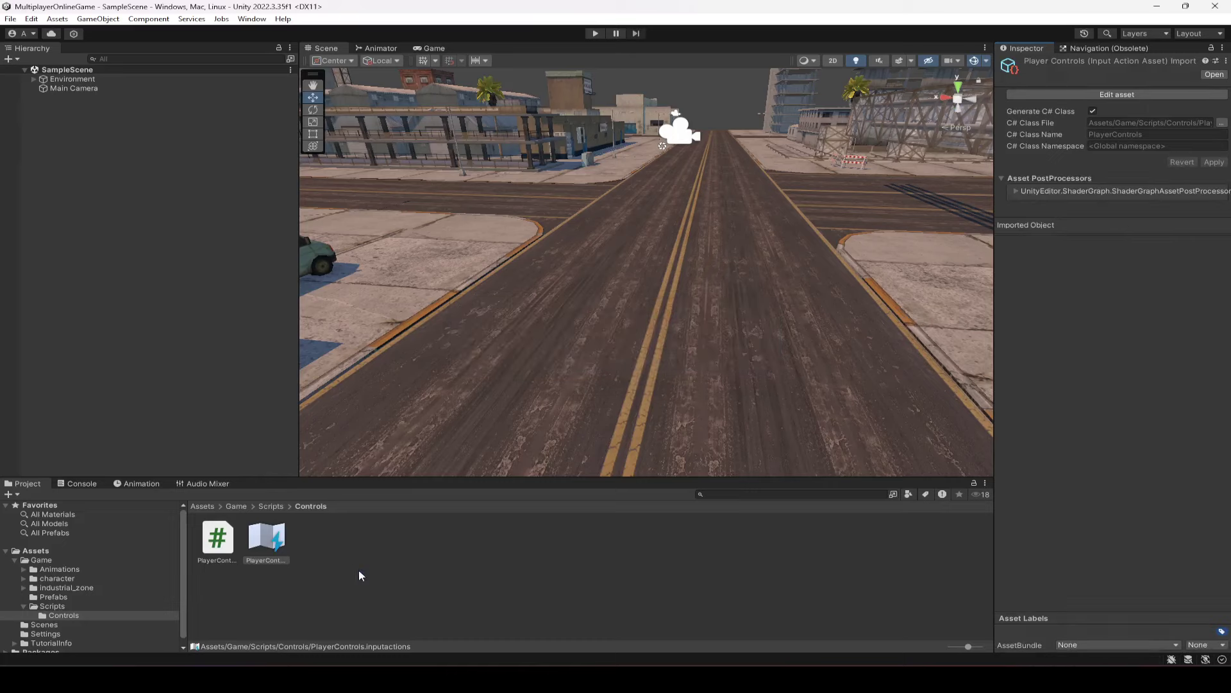
right_click(349, 572)
mouse_move(412, 241)
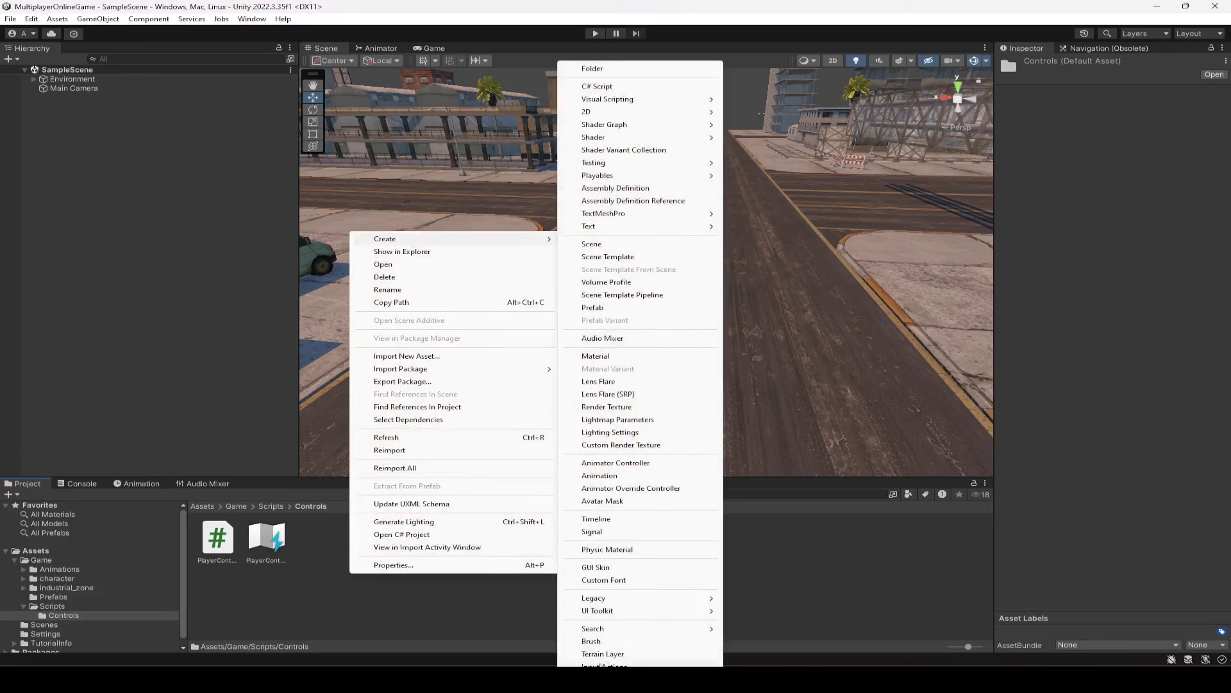
left_click(320, 590)
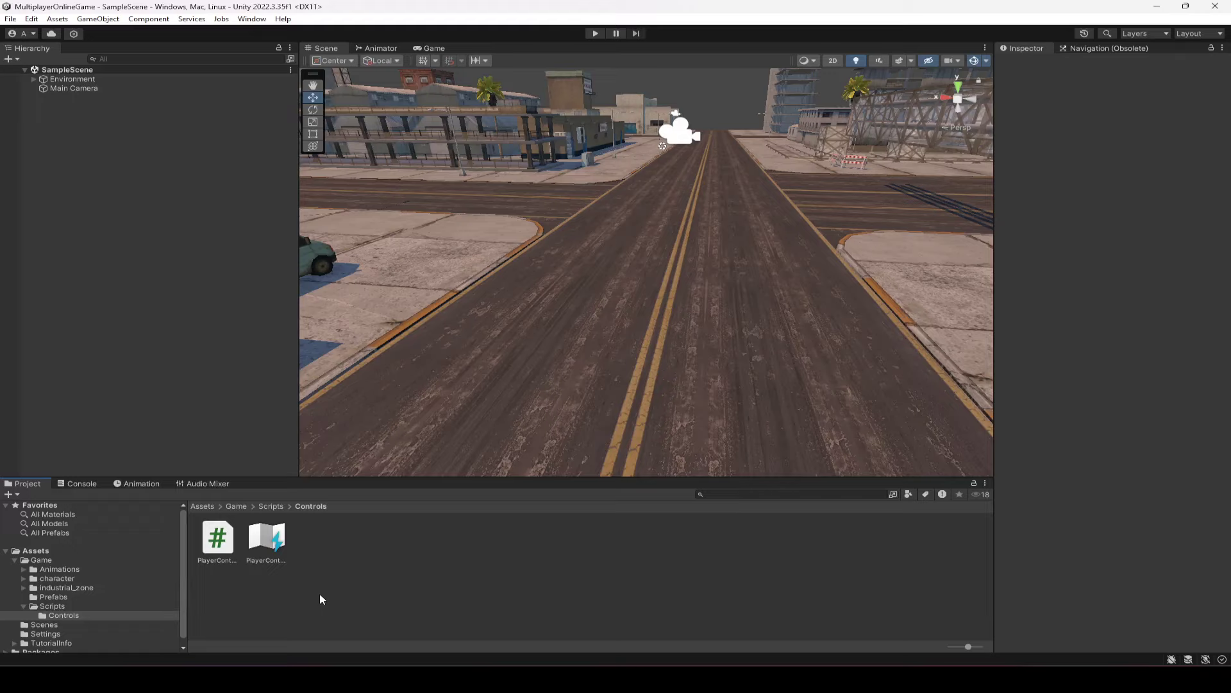
Open the PlayerControls input actions asset in a smaller editor window and add an action map named PlayerMovement.
double_click(269, 542)
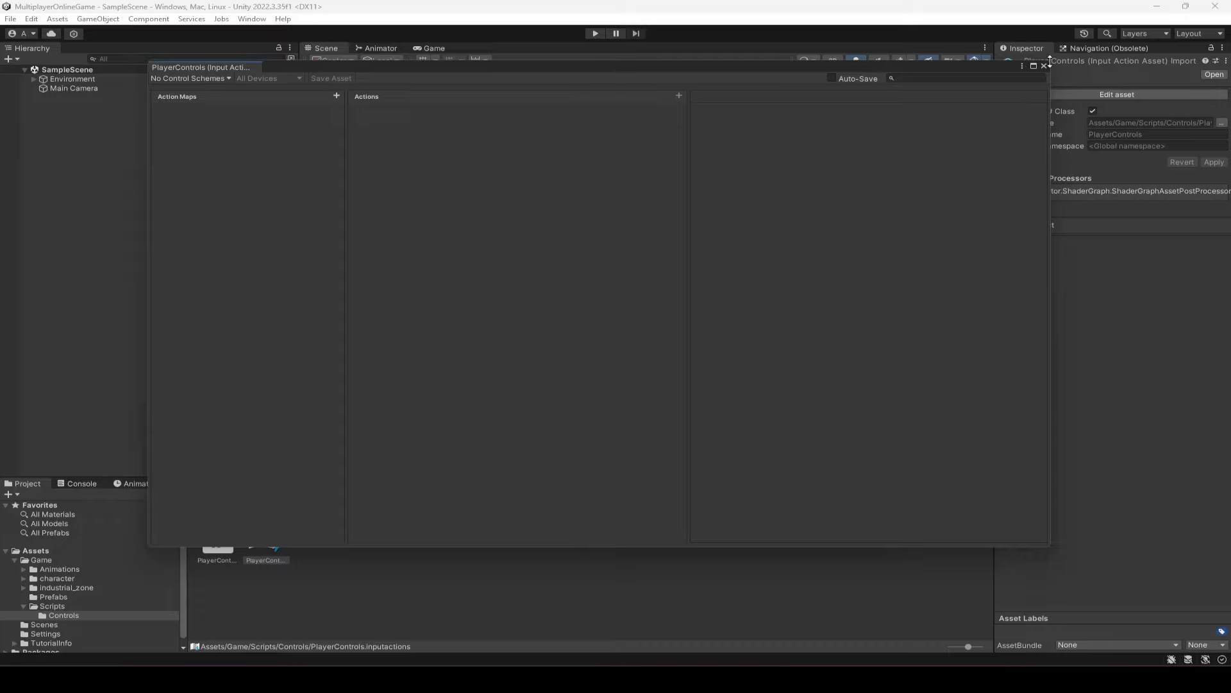
left_click_drag(1050, 63, 790, 186)
left_click_drag(663, 189, 859, 138)
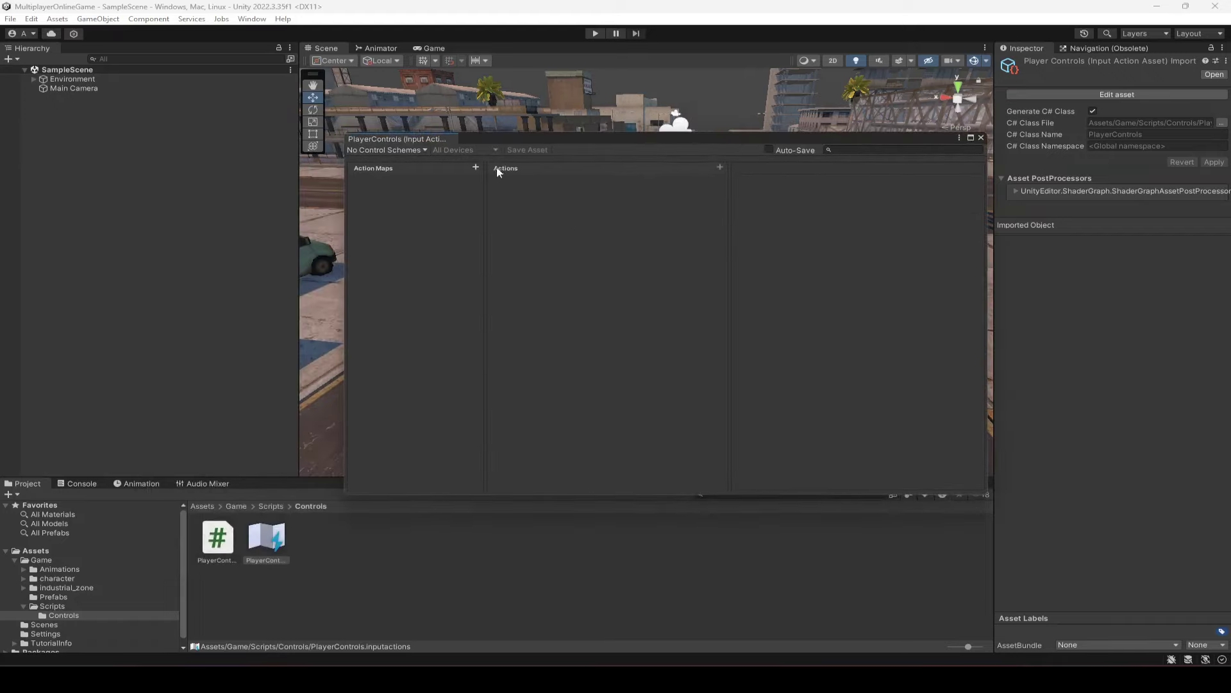
left_click(475, 168)
type("PlayerMovement")
key("Return")
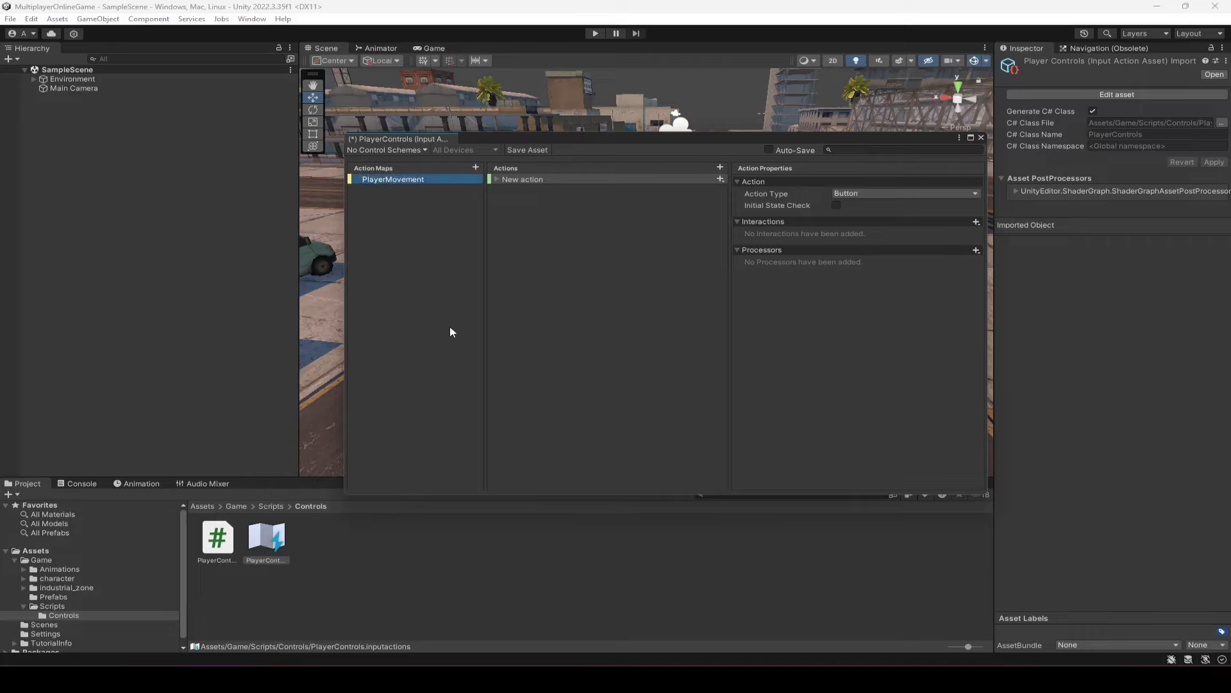
Rename the default action in the PlayerMovement map to Movement.
left_click(557, 180)
left_click(539, 180)
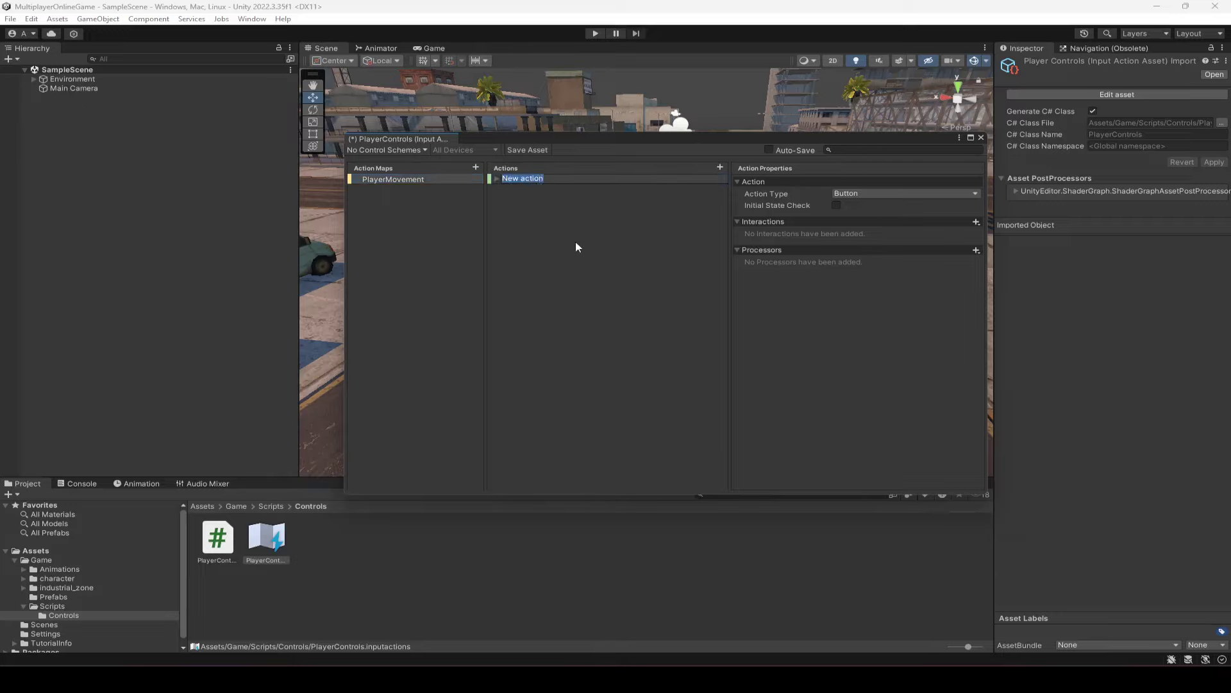
type("Movement")
key("Return")
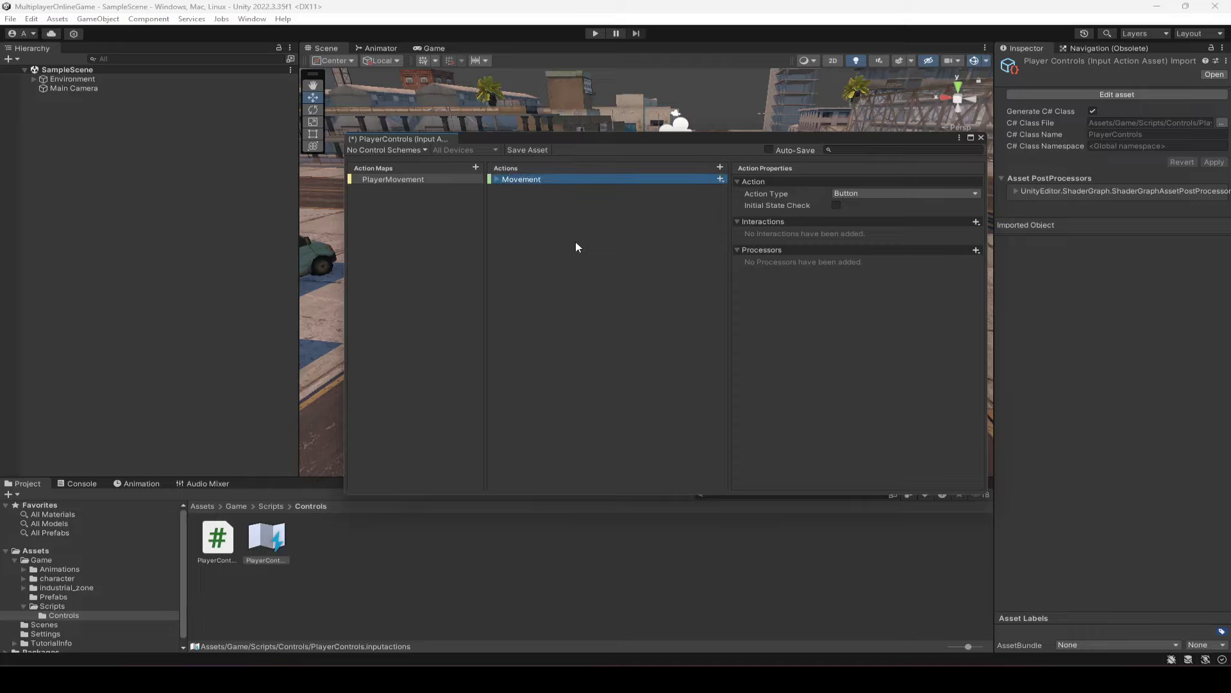
Set the Movement action's type to Pass Through and its control type to Vector 2.
left_click(858, 193)
left_click(892, 232)
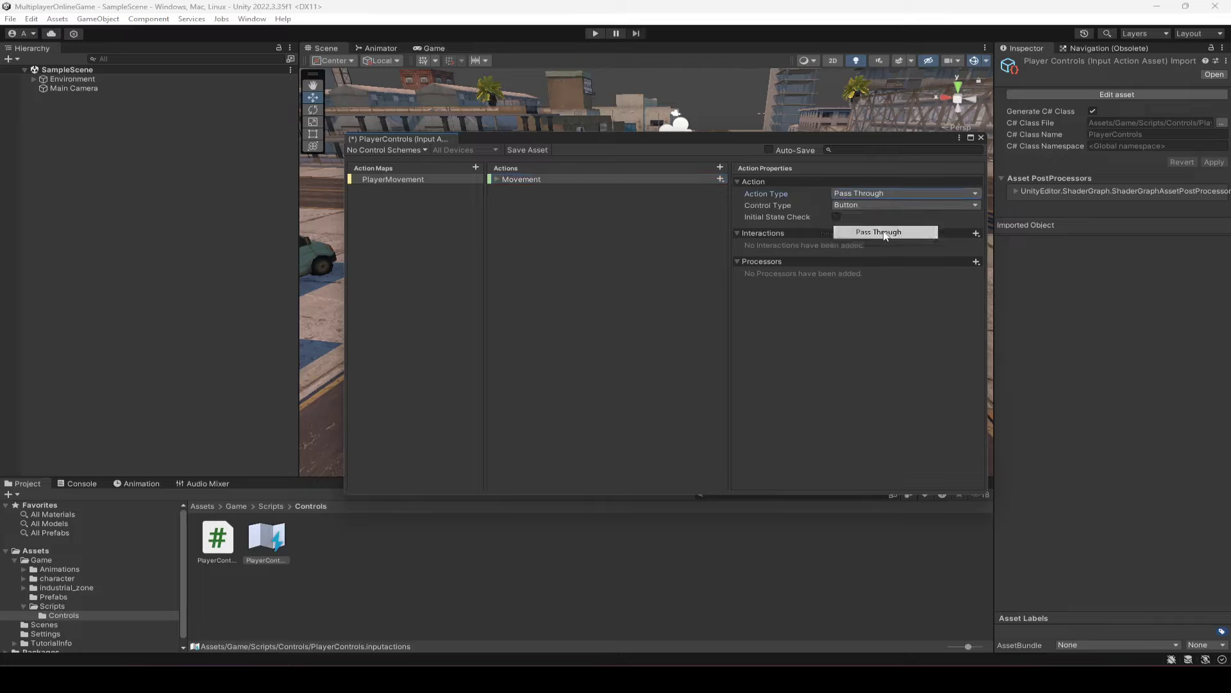
left_click(864, 206)
left_click(880, 435)
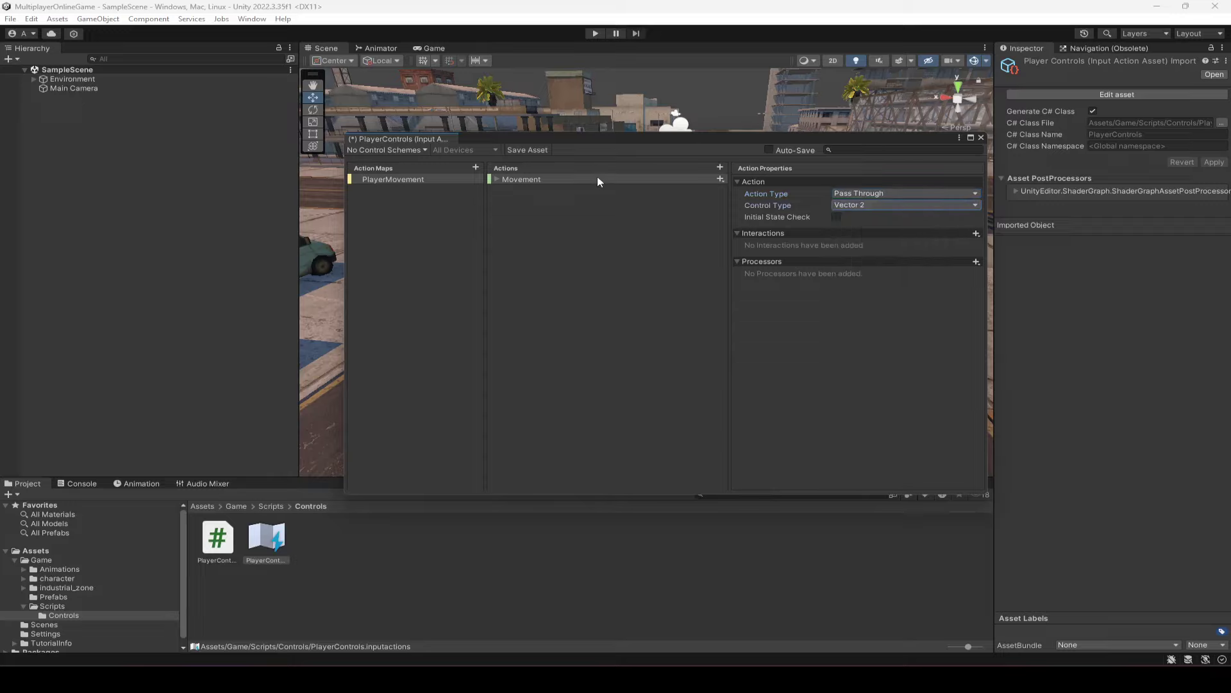
Expand the Movement action and delete its empty default binding.
left_click(522, 180)
left_click(498, 180)
left_click(529, 190)
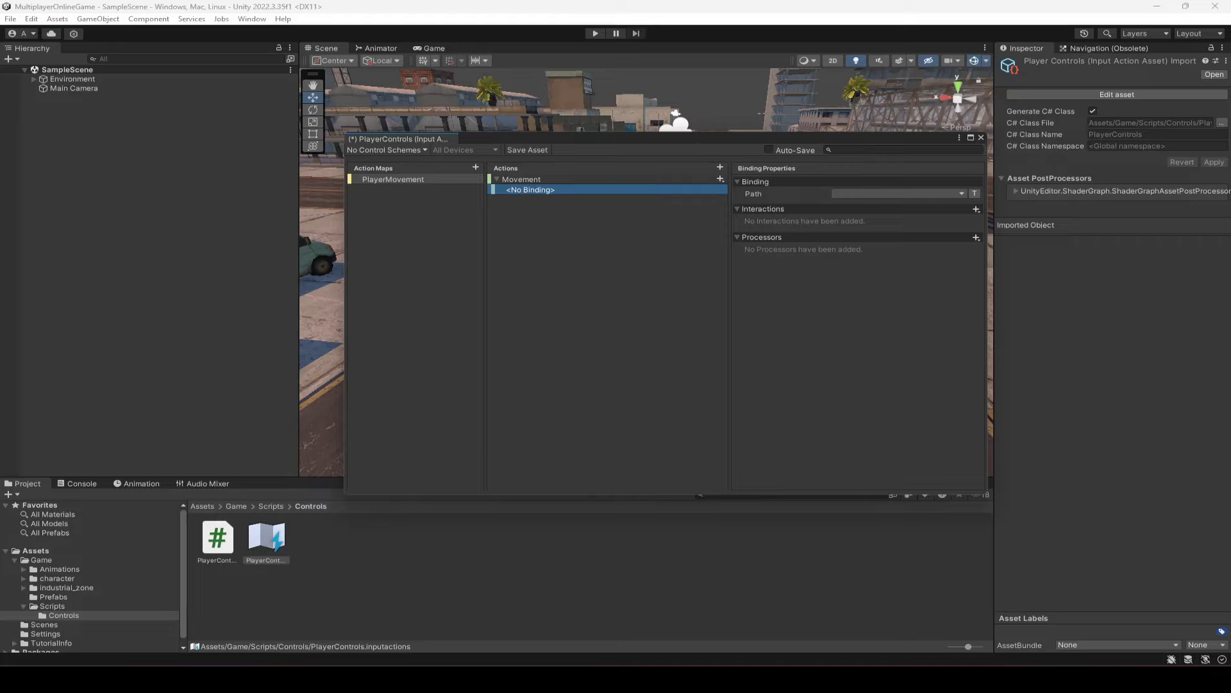
left_click(868, 194)
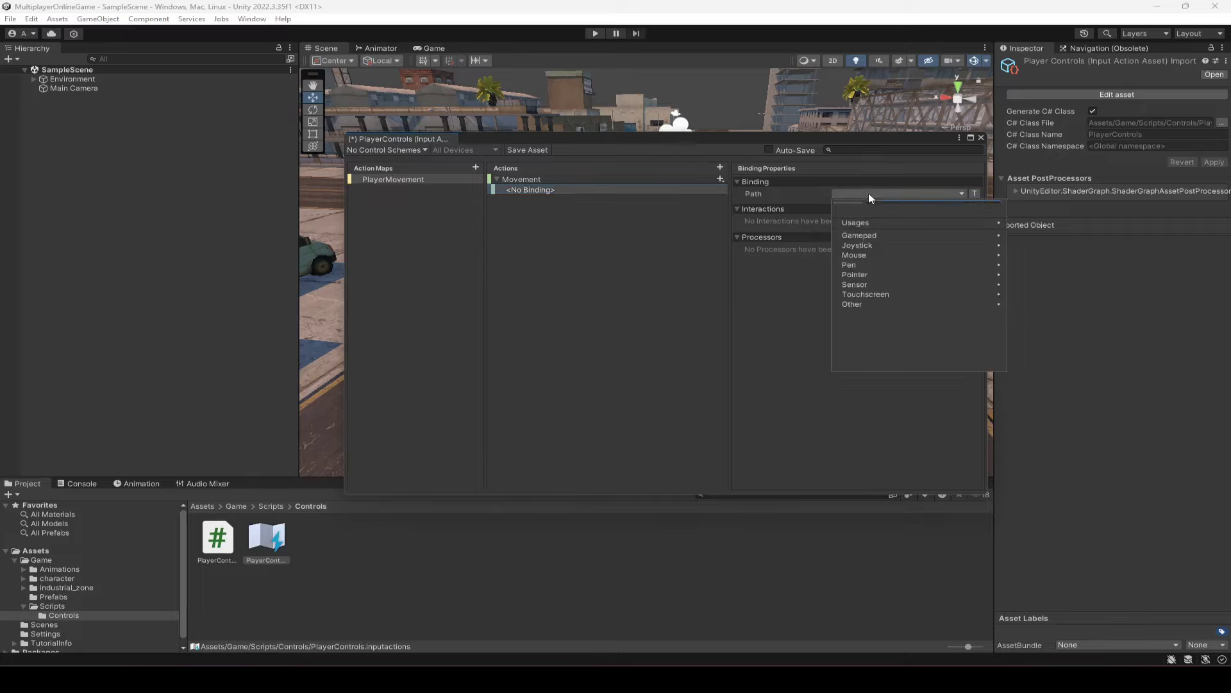
left_click(543, 191)
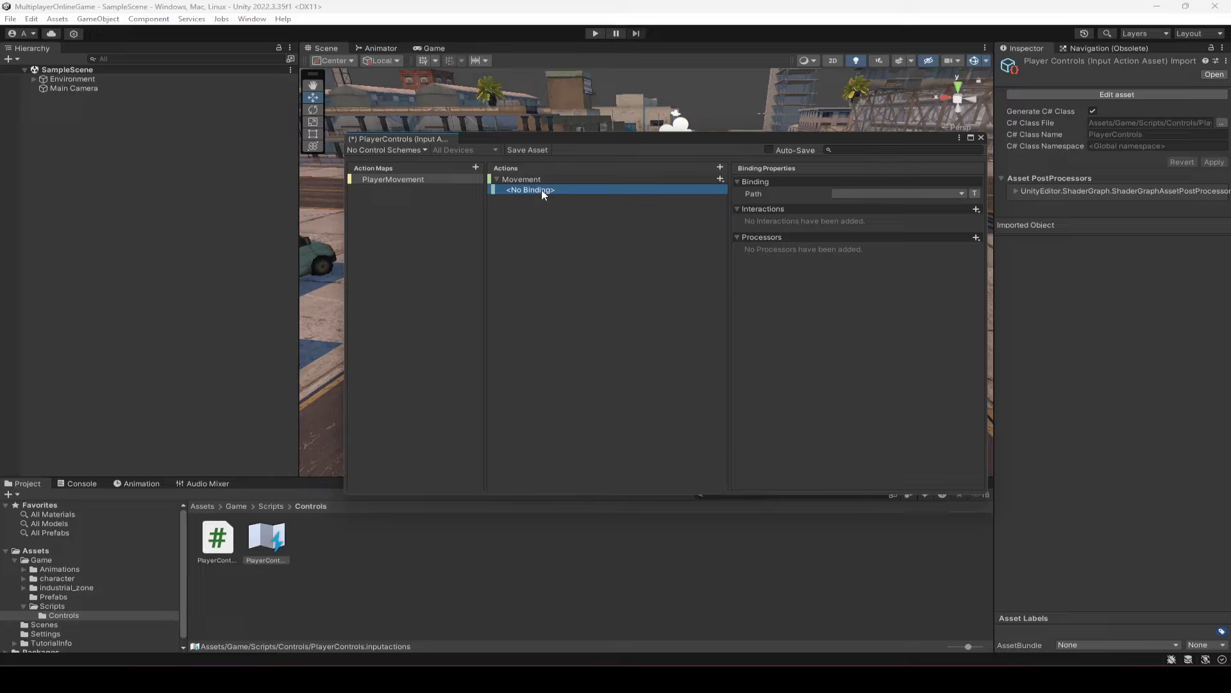
key("Delete")
Add an Up\Down\Left\Right composite to the Movement action and name it WASD.
left_click(716, 178)
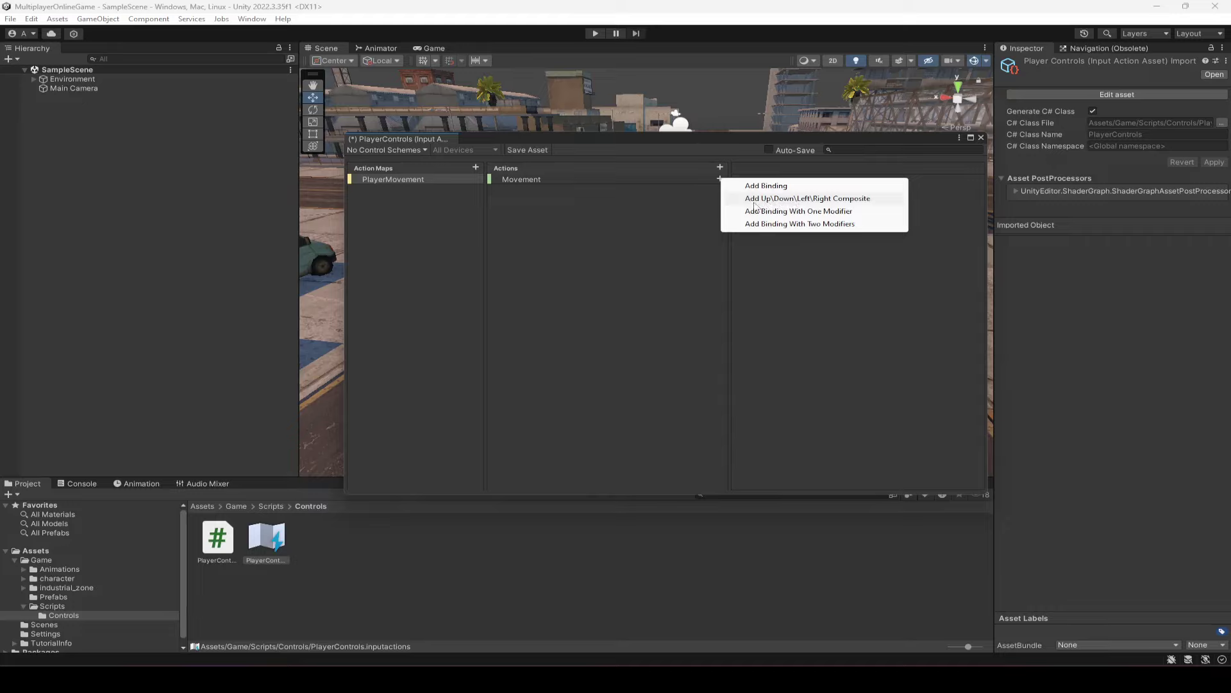
left_click(832, 200)
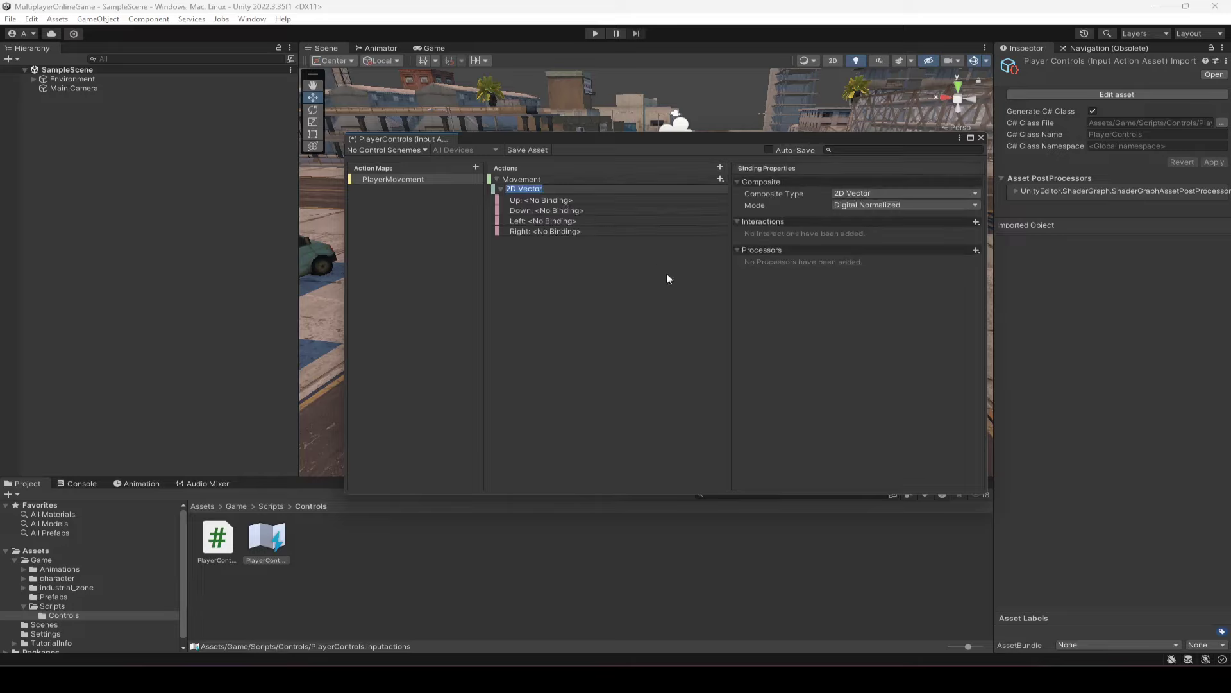
type("WASD")
key("Return")
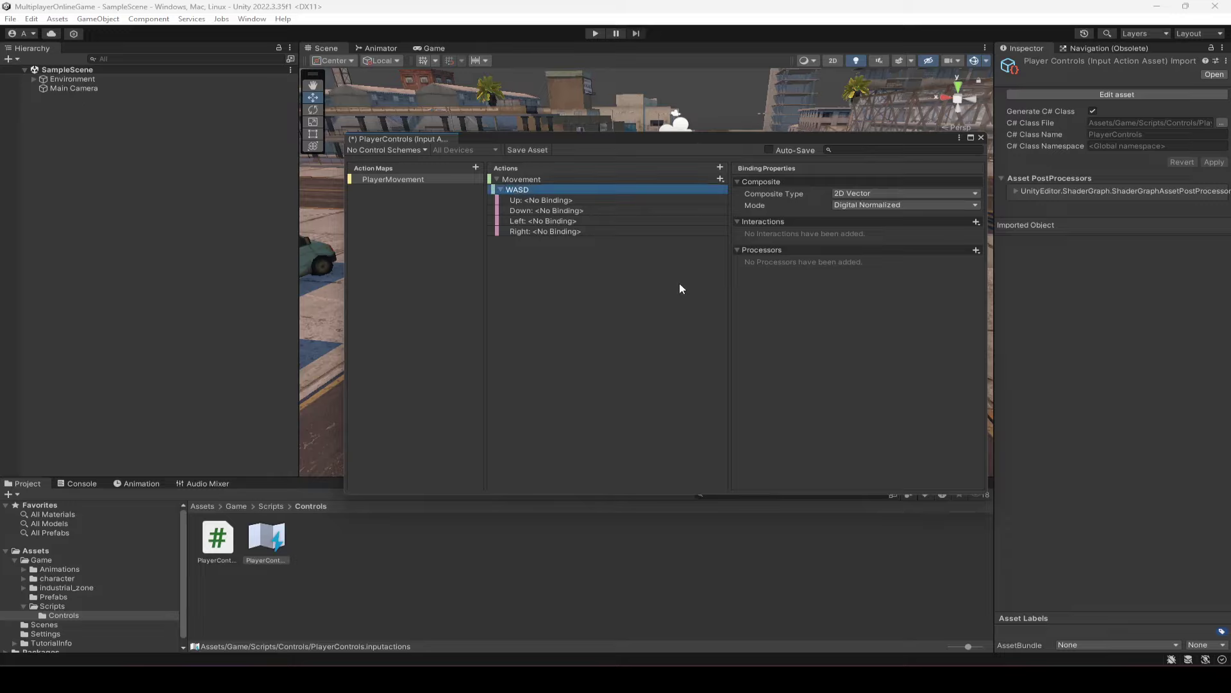
Bind the Up part of the WASD composite to W [Keyboard].
left_click(540, 200)
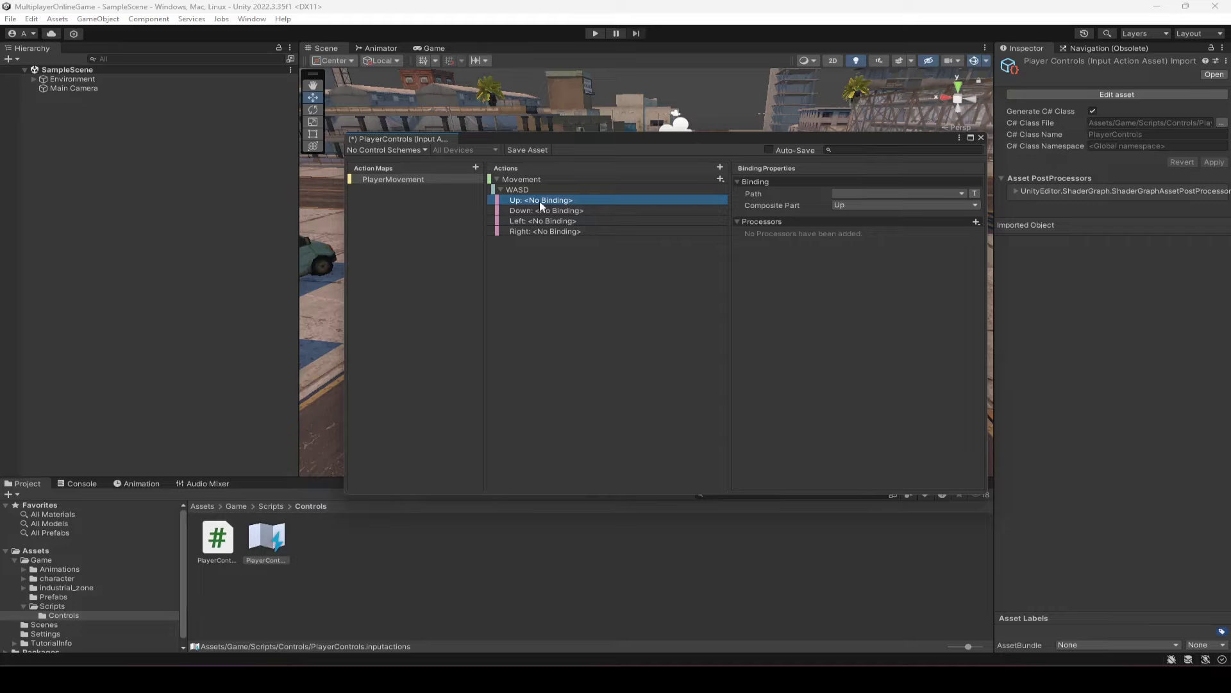
left_click(864, 190)
type("w")
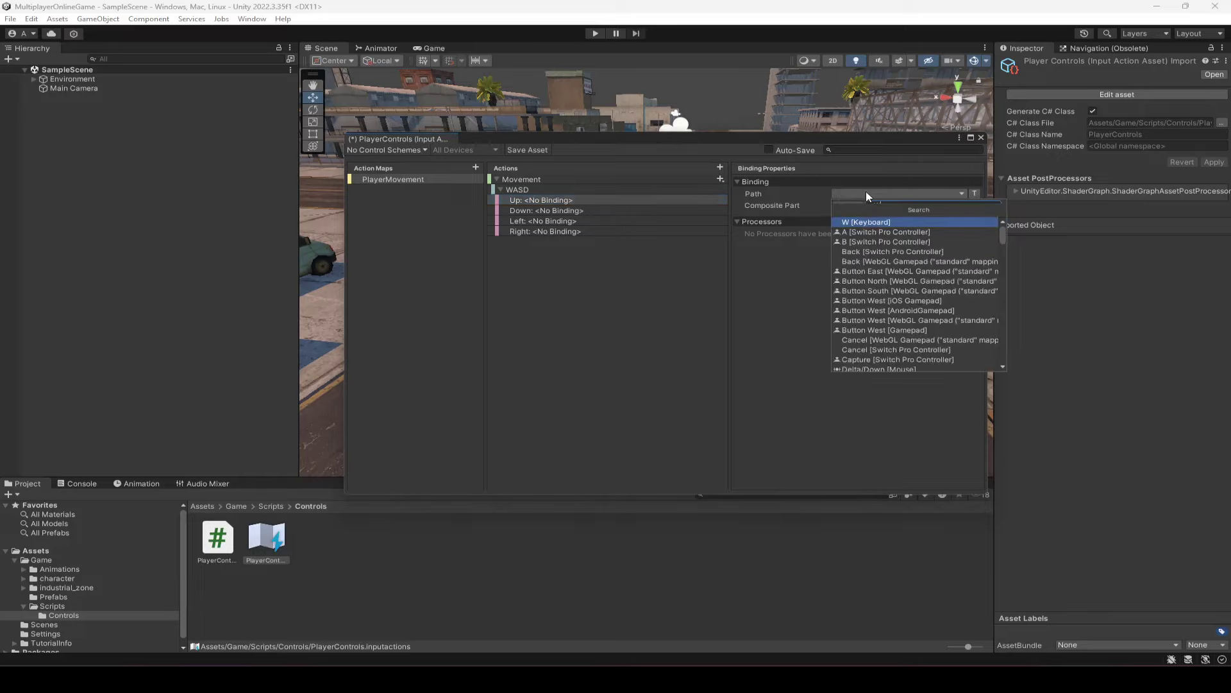
left_click(790, 273)
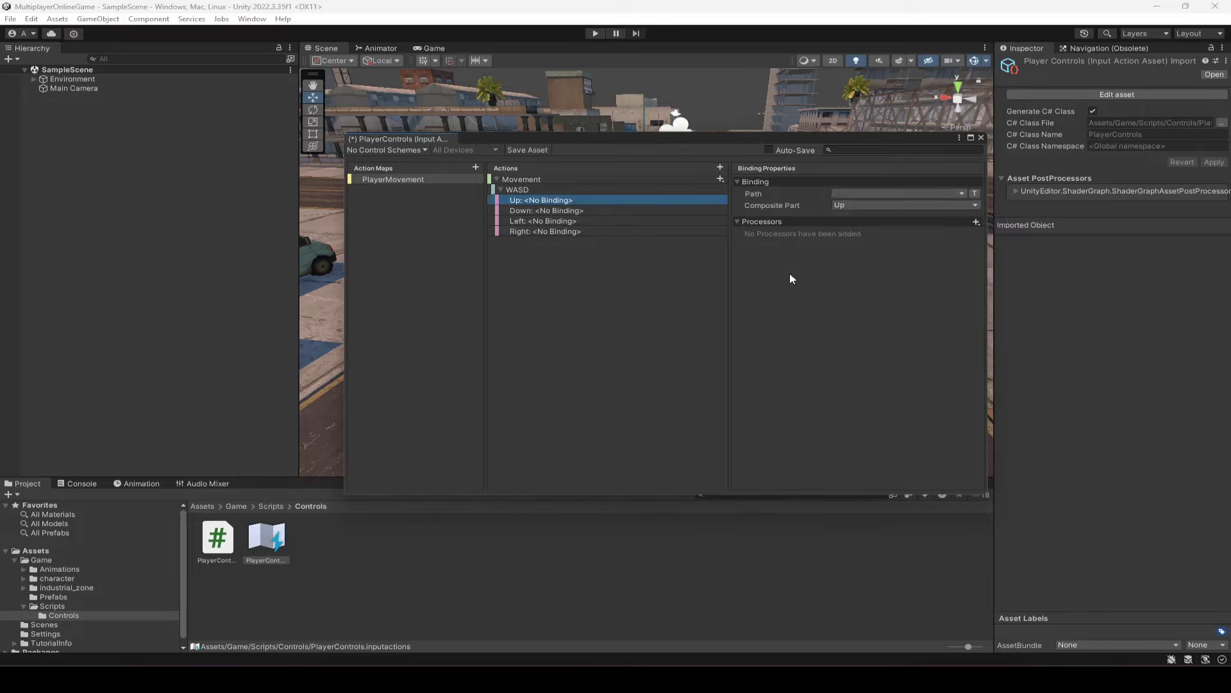
left_click(869, 195)
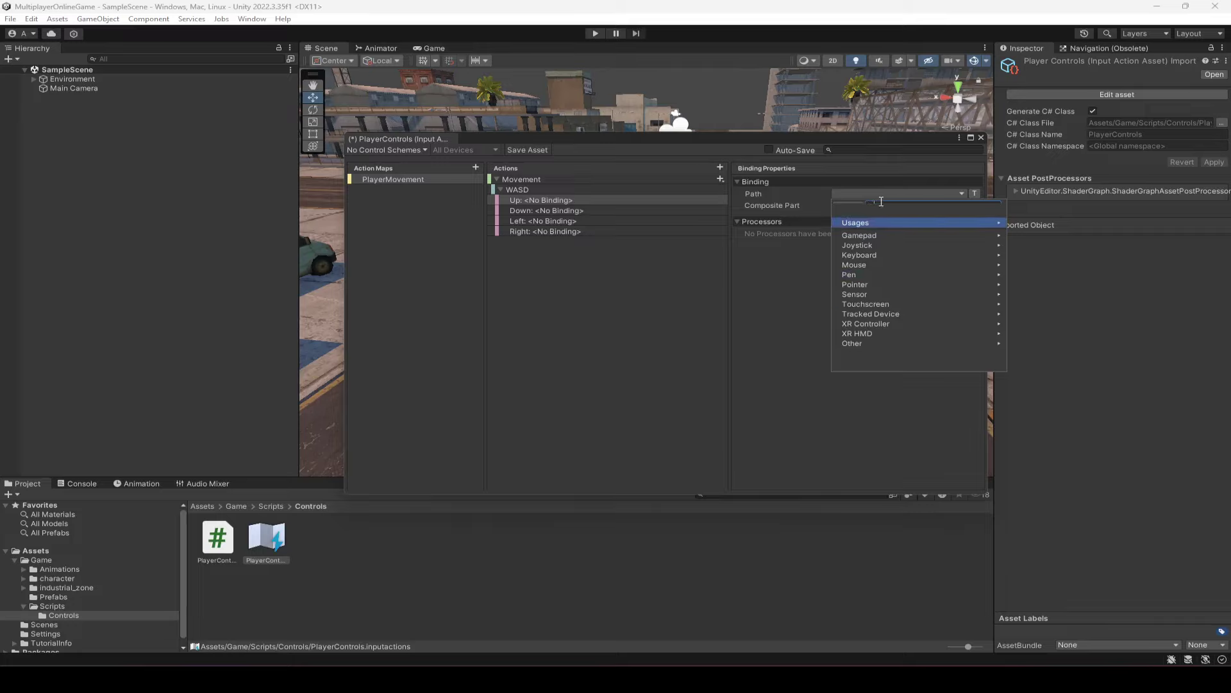
left_click(805, 264)
left_click(856, 194)
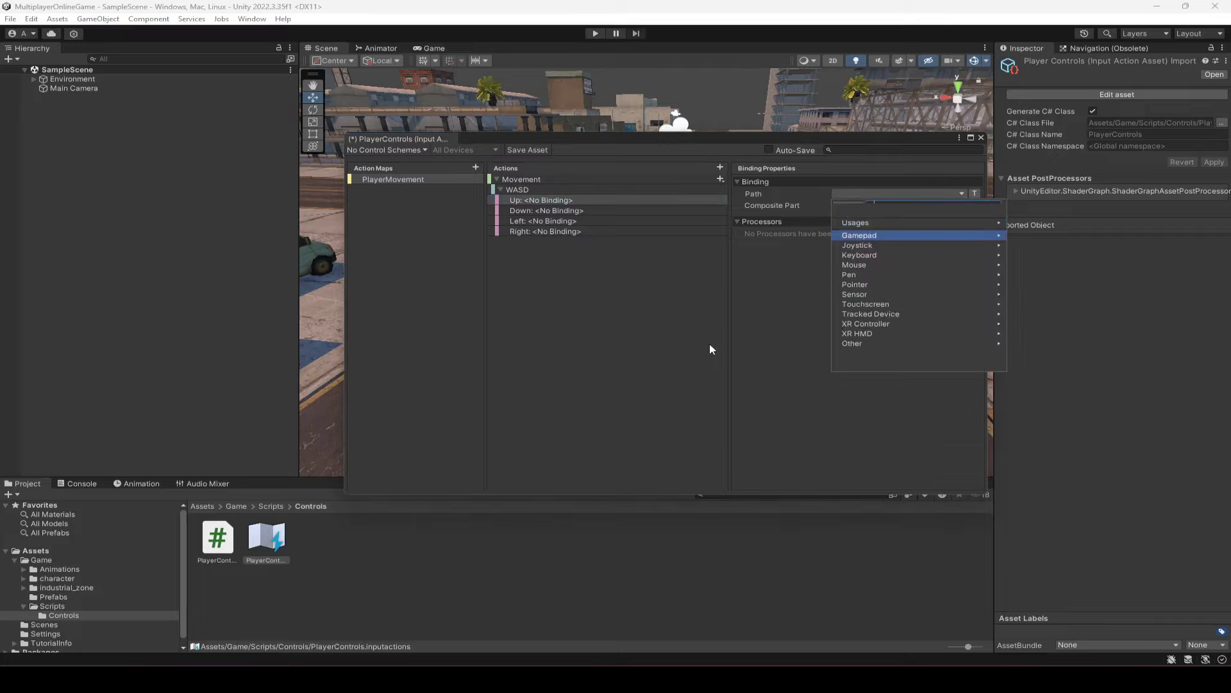
type("w")
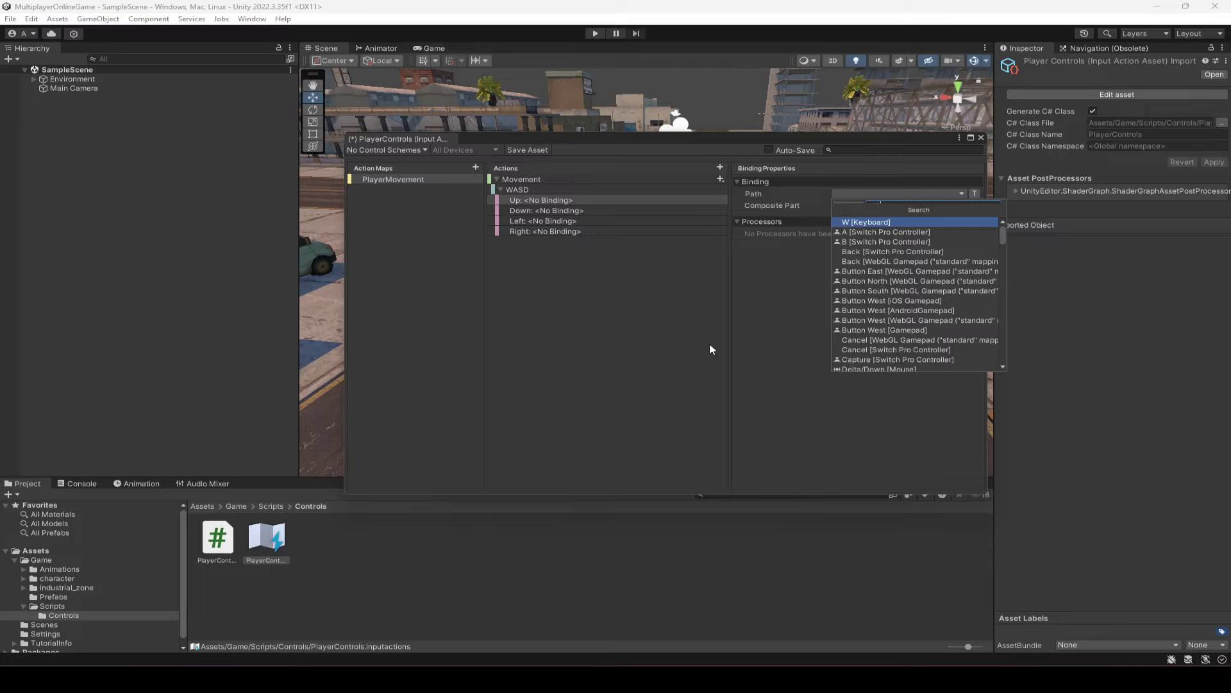
key("Return")
Bind the Down part of the WASD composite to S [Keyboard].
left_click(568, 214)
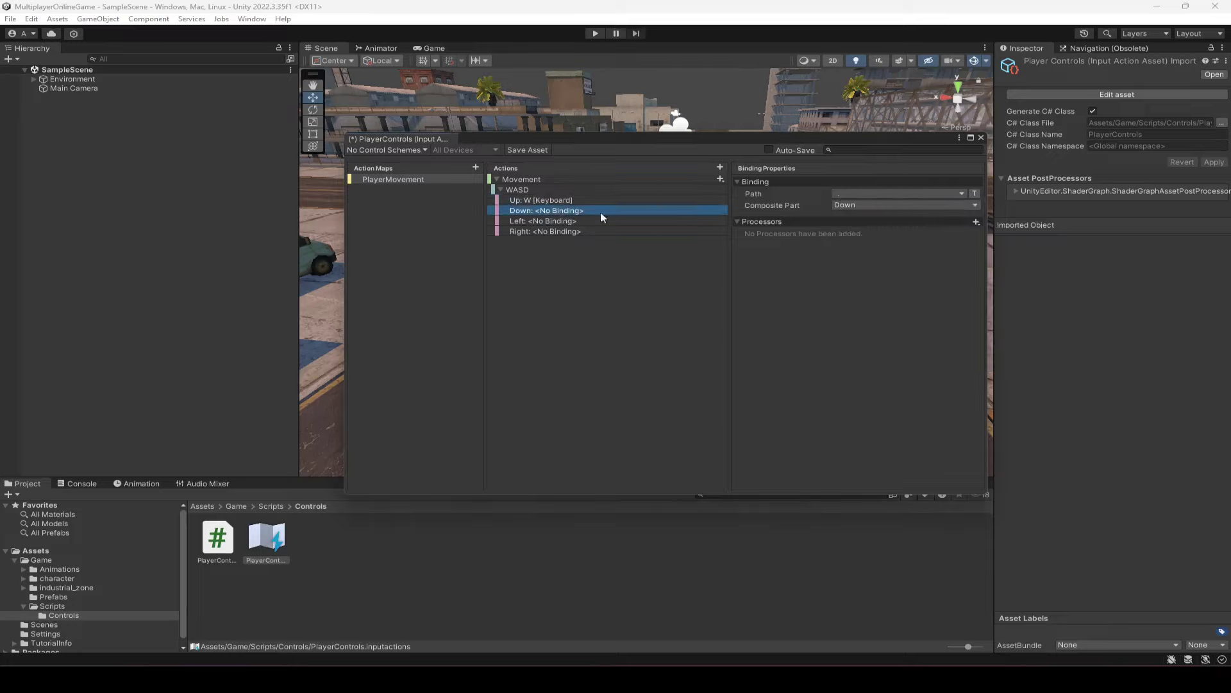
left_click(866, 193)
type("s")
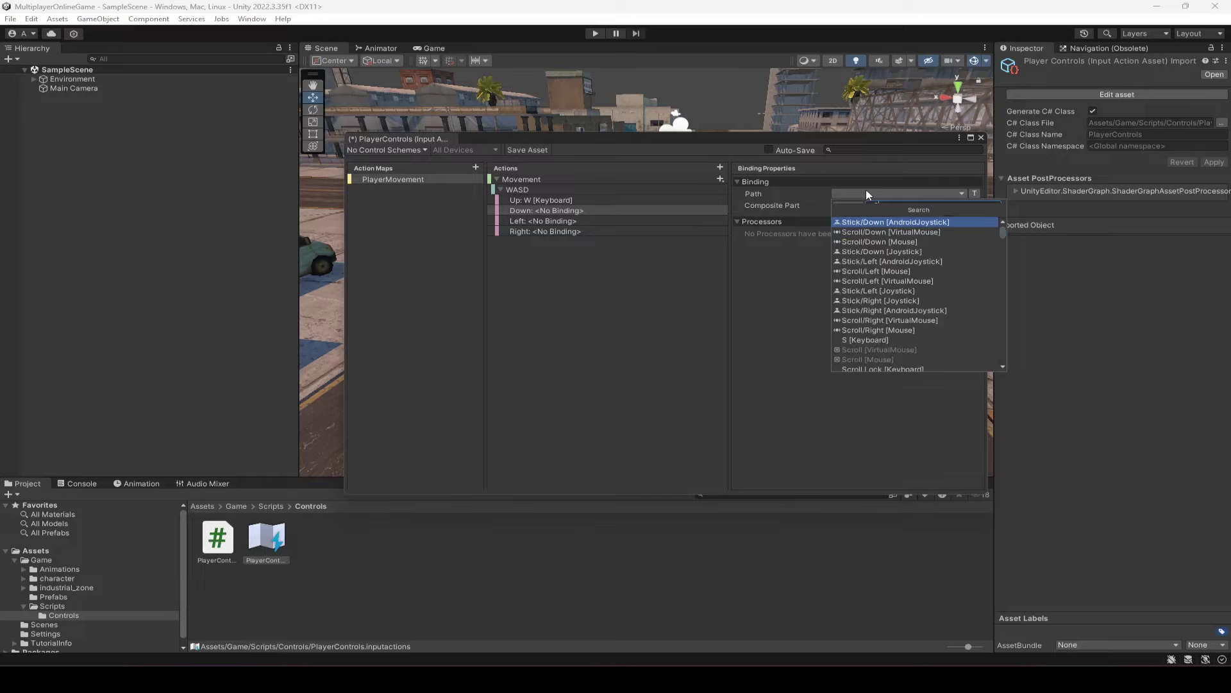
key("Down")
key("Down")
key("Down")
key("Down")
key("Down")
key("Down")
key("Down")
key("Down")
key("Down")
key("Down")
key("Down")
key("Down")
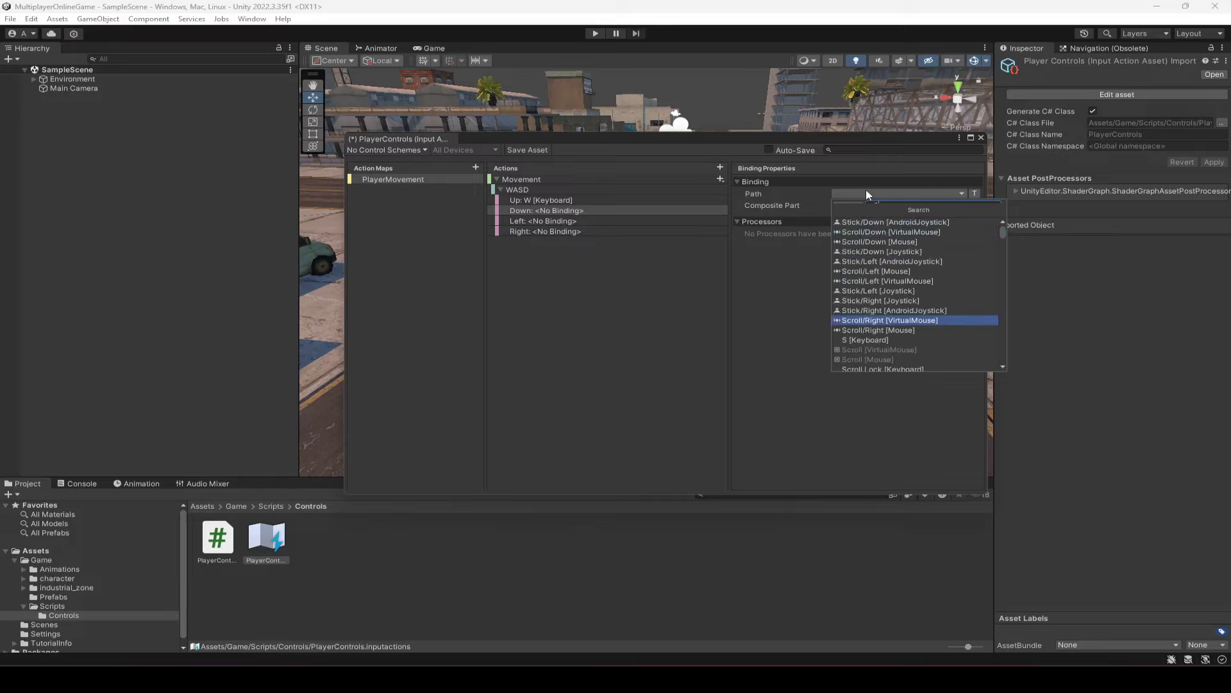
key("Return")
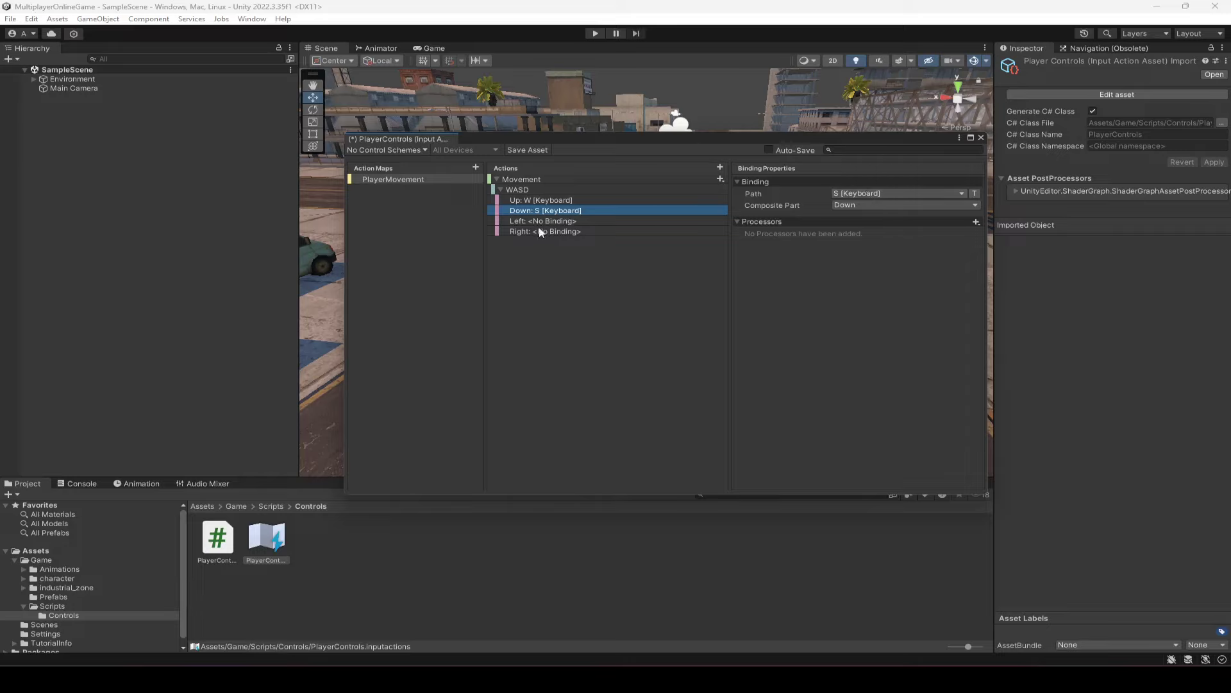
Bind the Left part of the WASD composite to A [Keyboard].
key("Down")
left_click(915, 193)
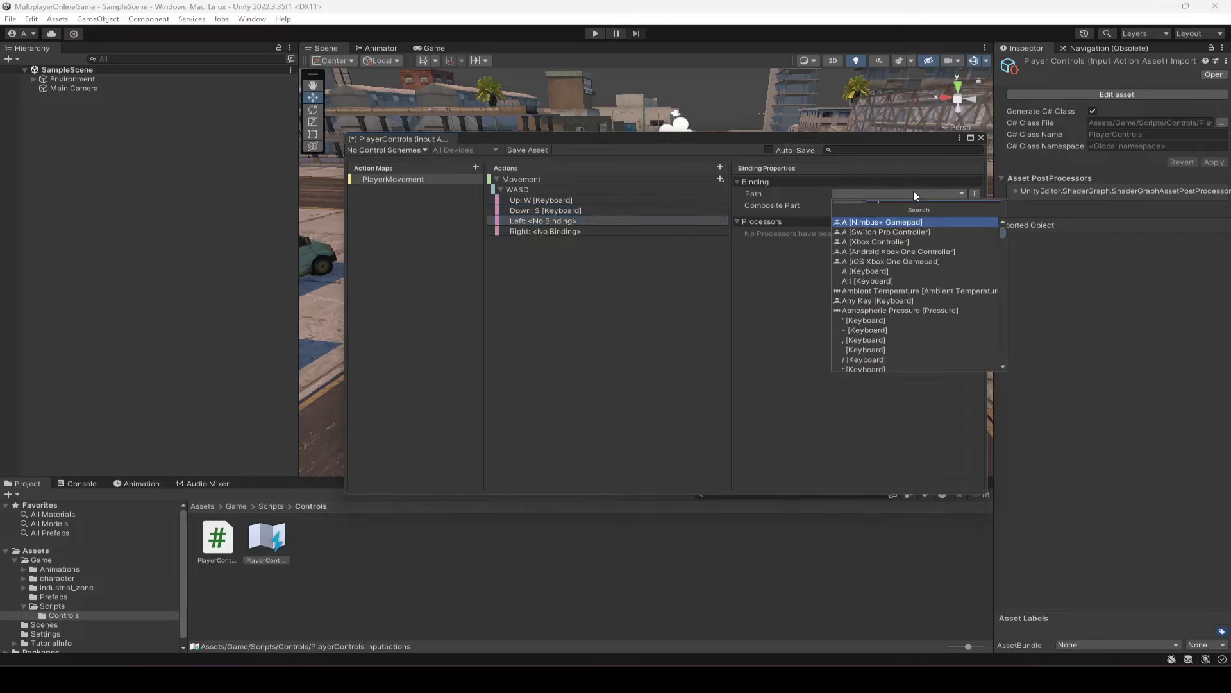
key("Down")
key("Down")
key("Down")
key("Down")
key("Down")
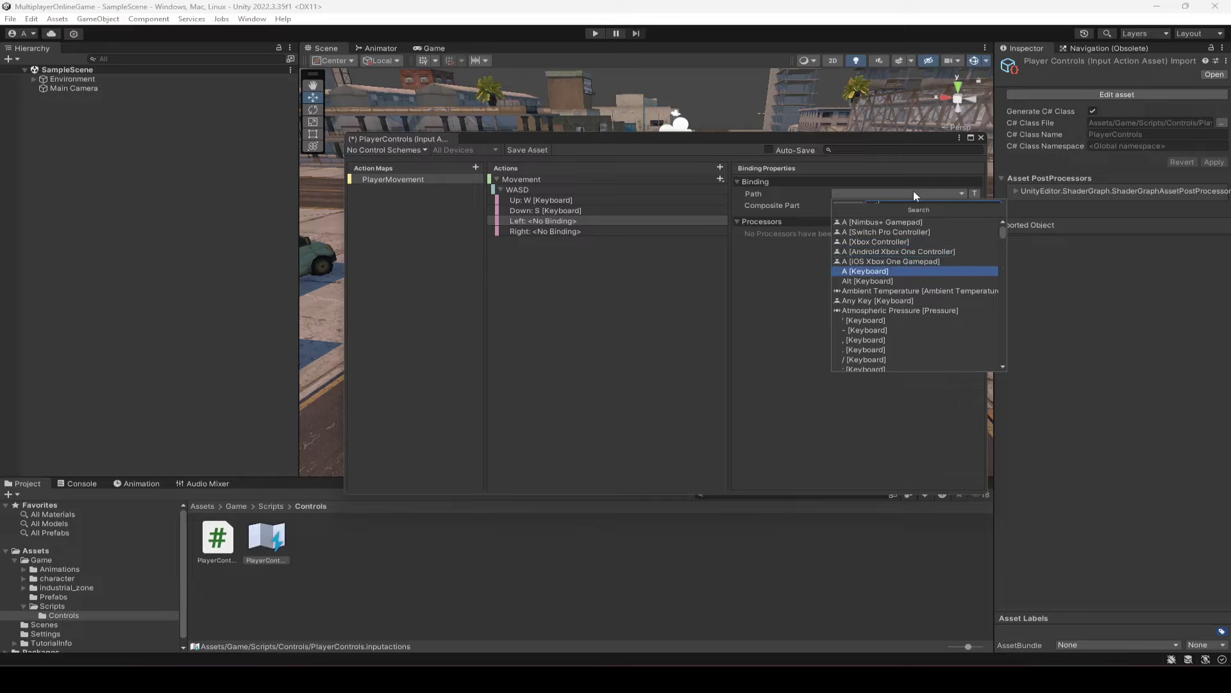
key("Return")
Bind the Right part of the WASD composite to D [Keyboard] and collapse the composite.
left_click(563, 230)
left_click(874, 193)
type("d")
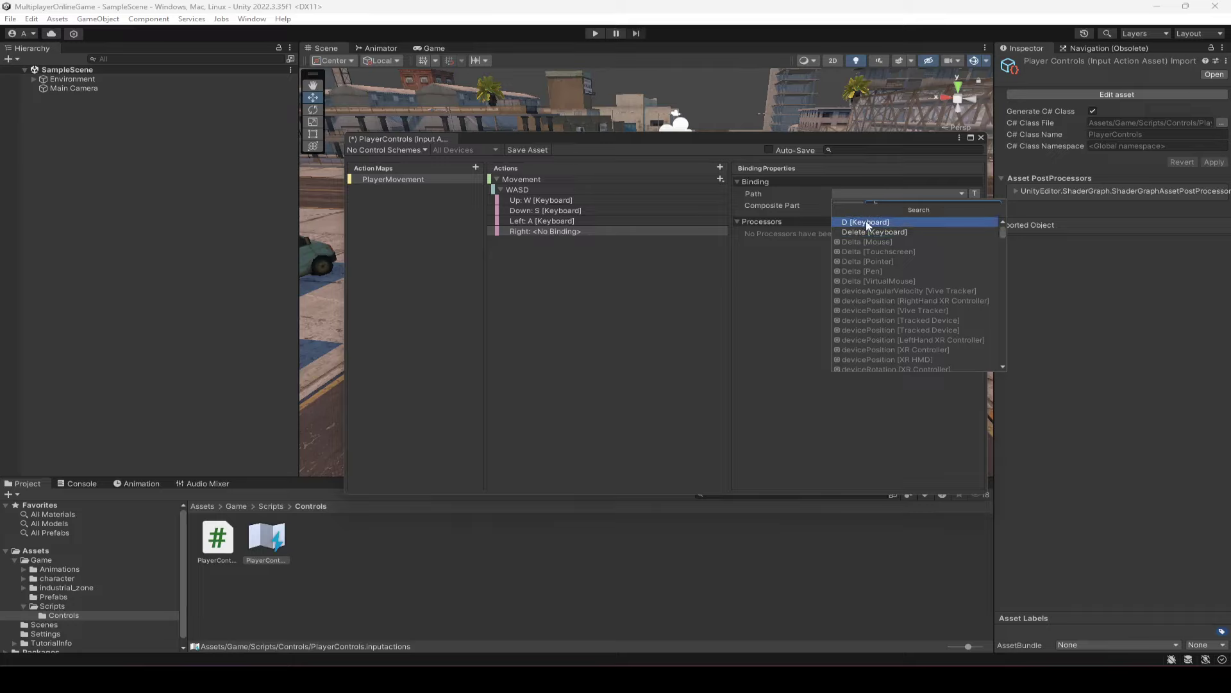
left_click(867, 221)
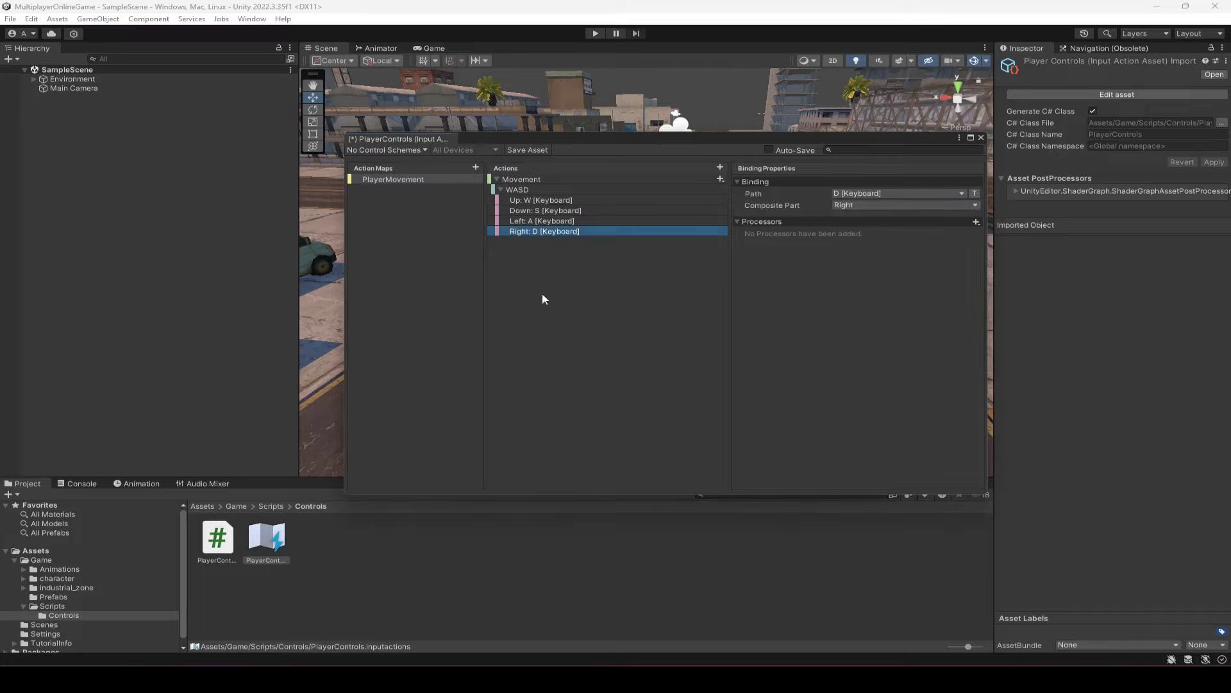
left_click(501, 189)
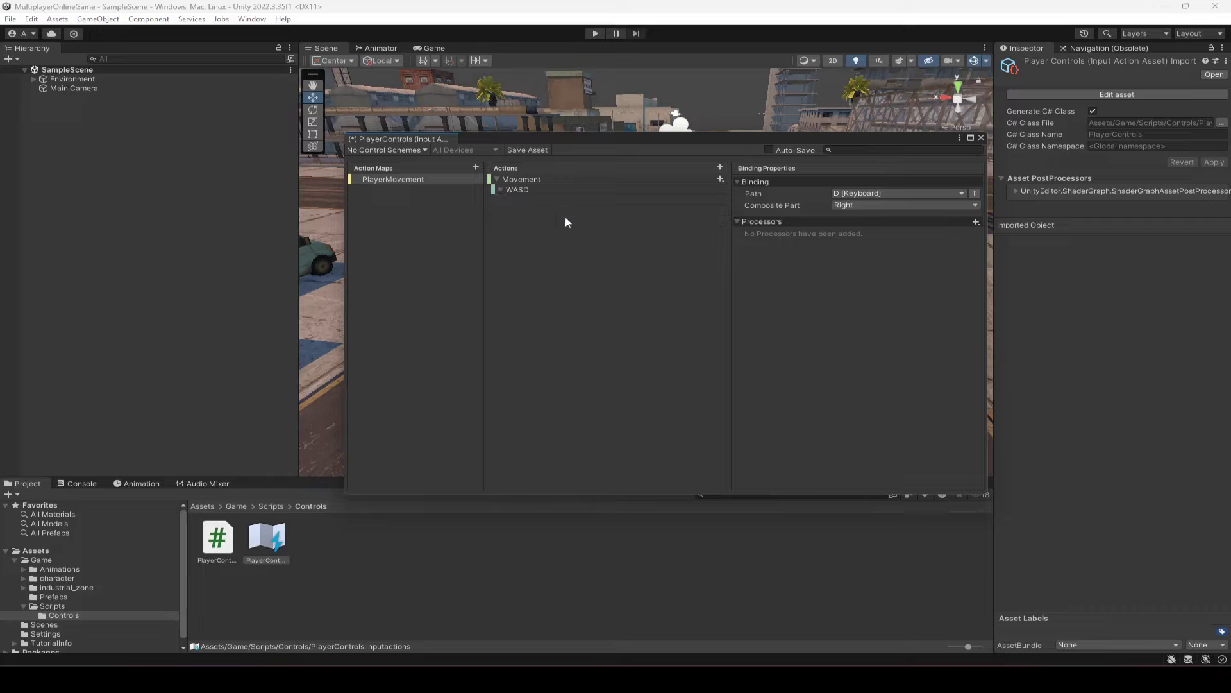
left_click(526, 180)
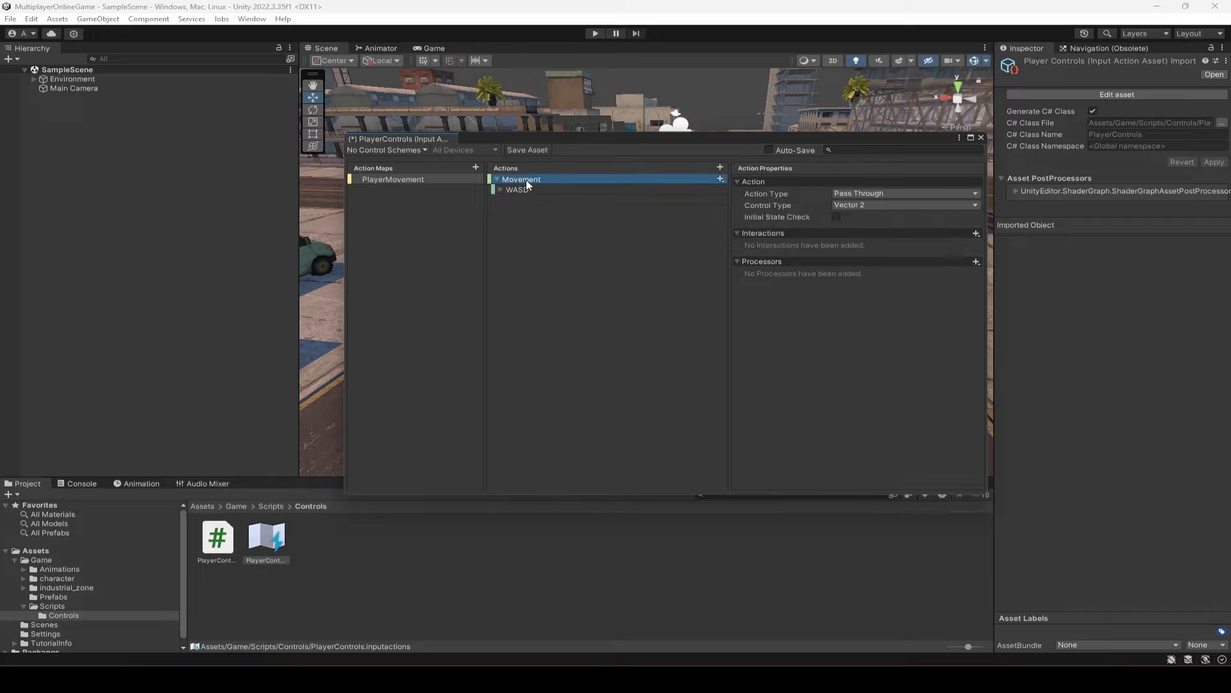
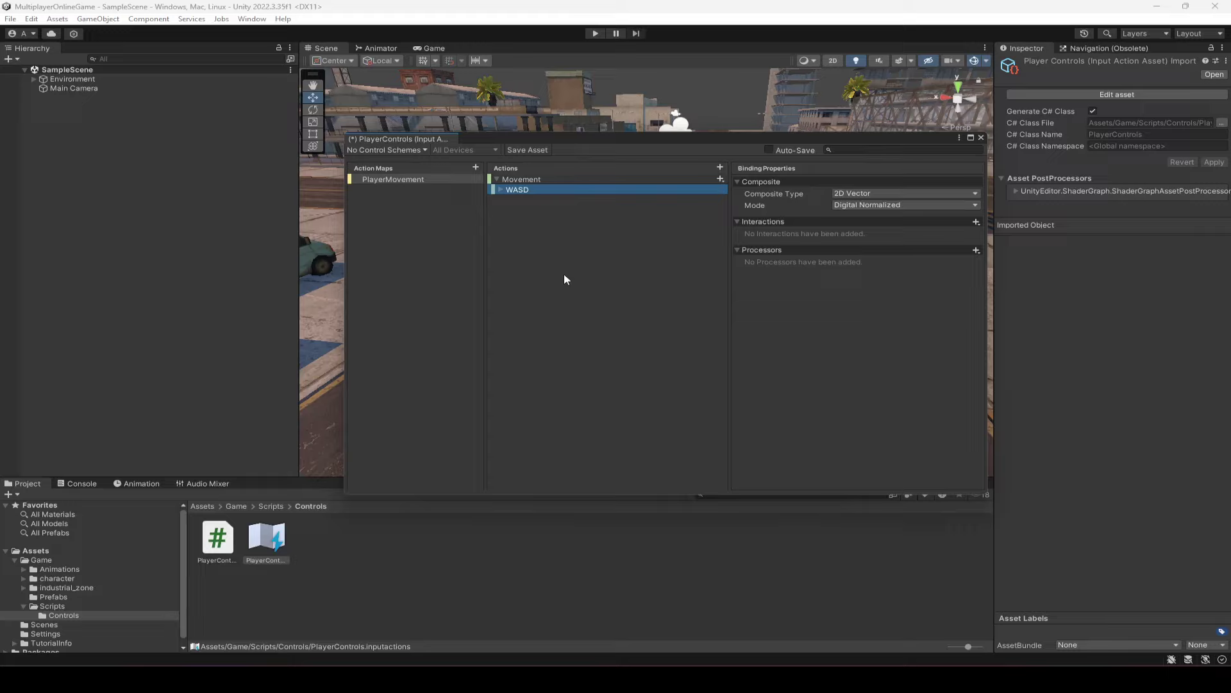
left_click(520, 179)
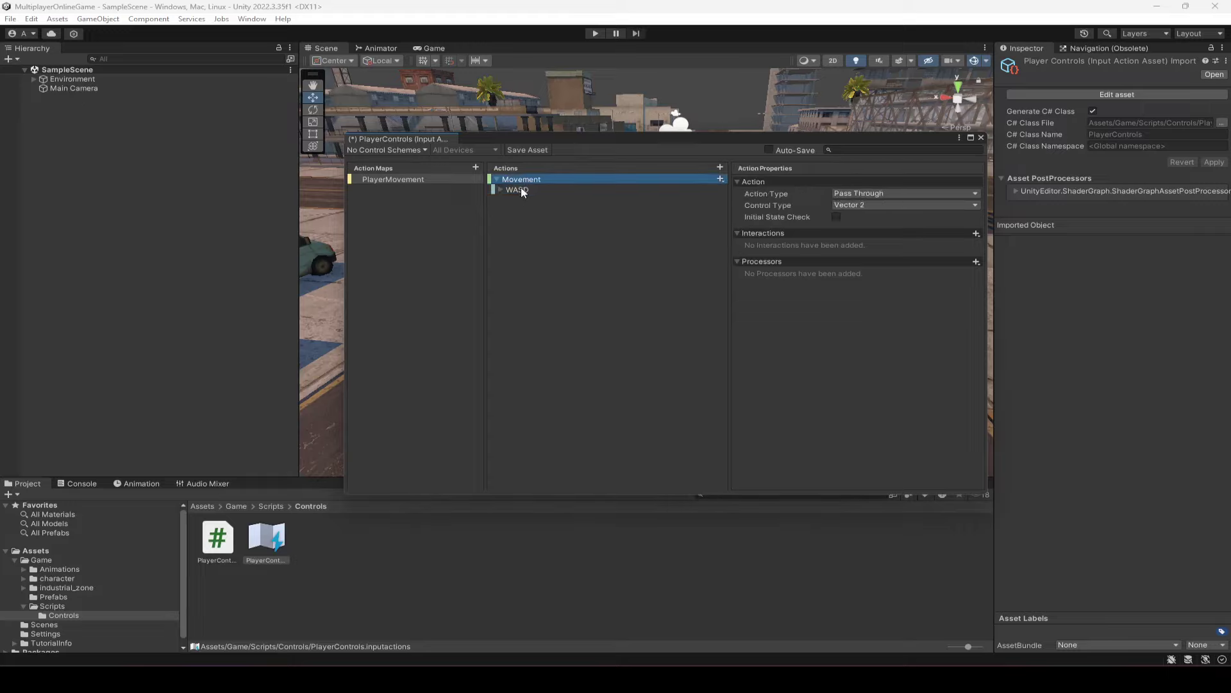
left_click(521, 189)
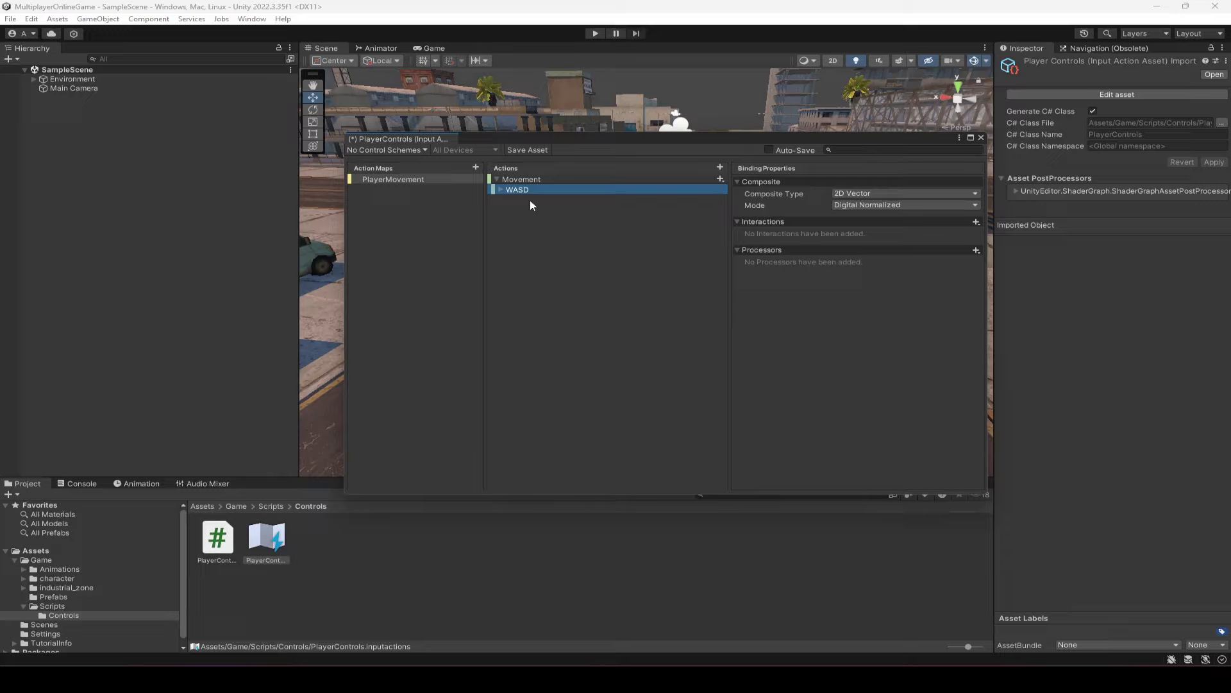
Add another Up\Down\Left\Right composite to the Movement action and name it LeftStick.
left_click(720, 180)
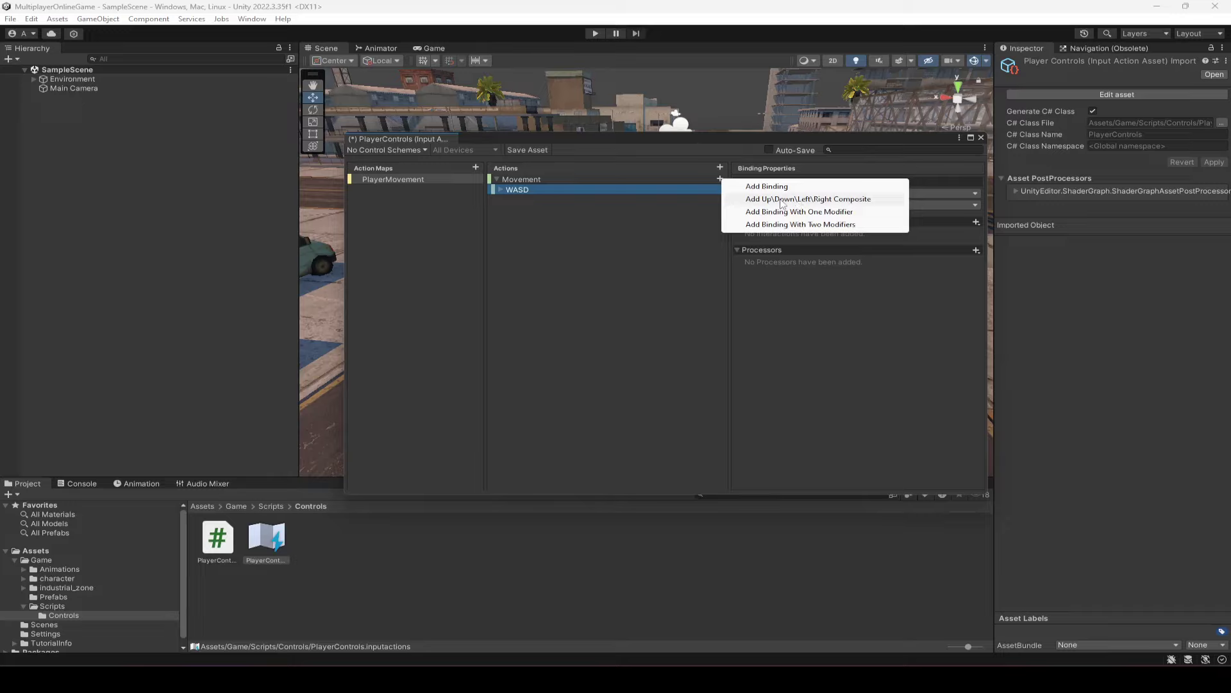
left_click(797, 199)
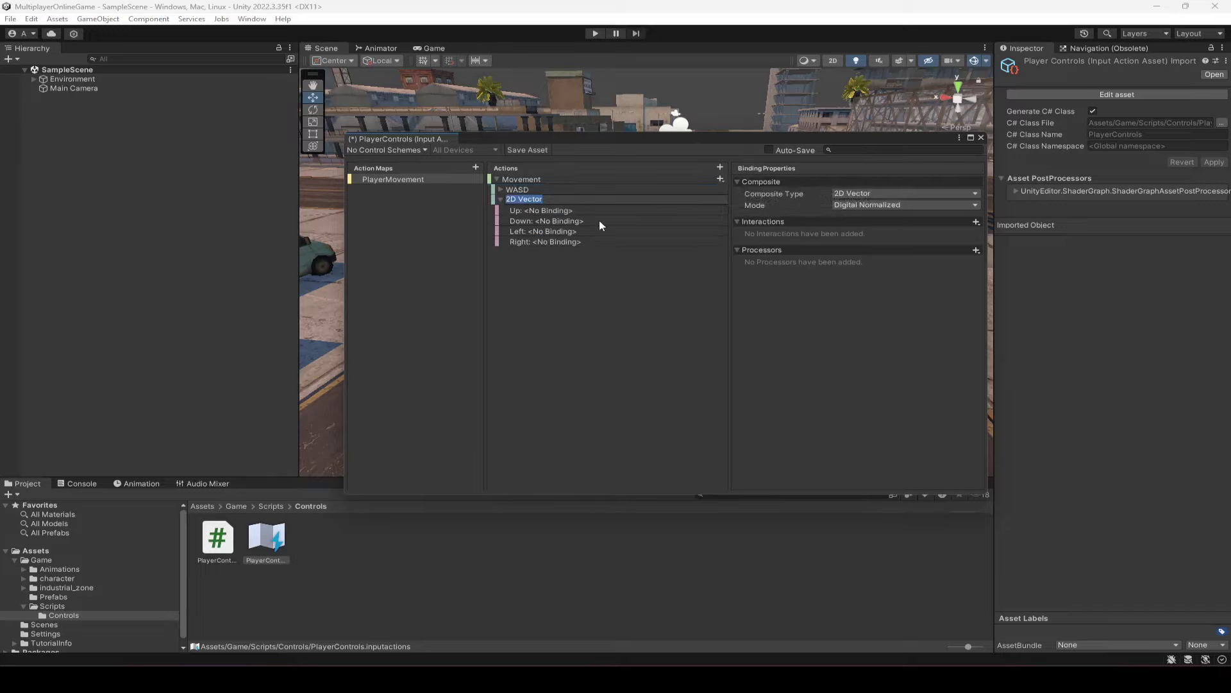
type("LeftStick")
key("Return")
Bind the Up part of the LeftStick composite to Left Stick/Up [Gamepad].
left_click(555, 212)
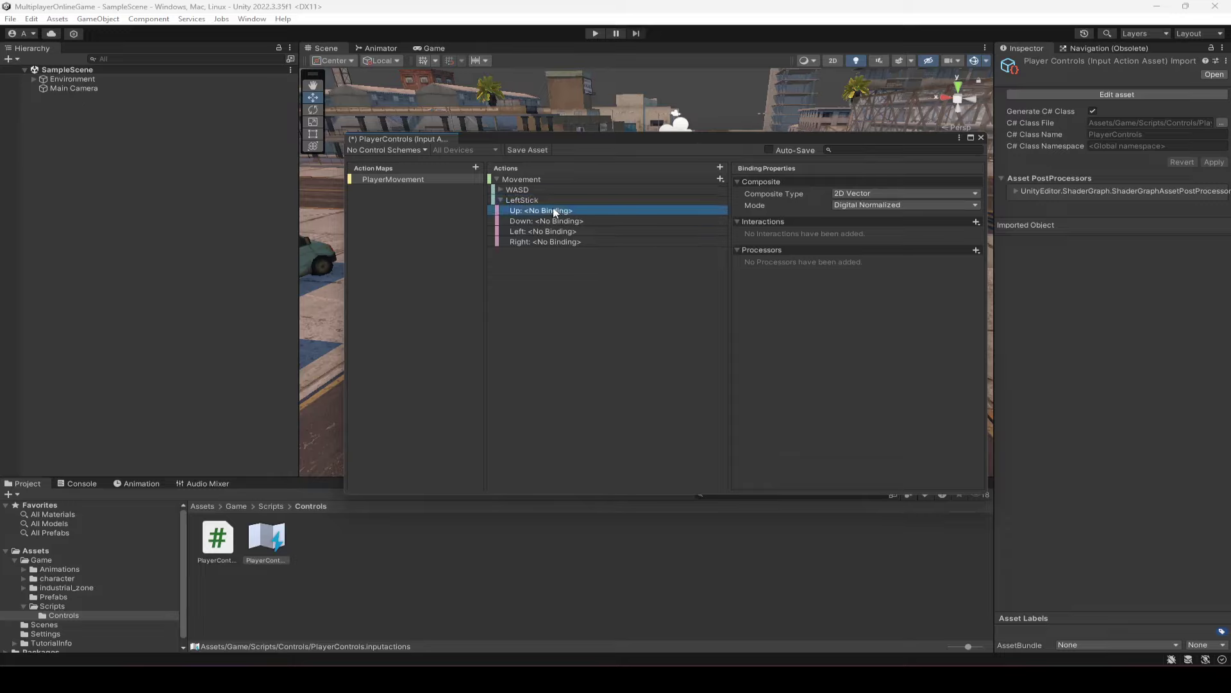
left_click(890, 194)
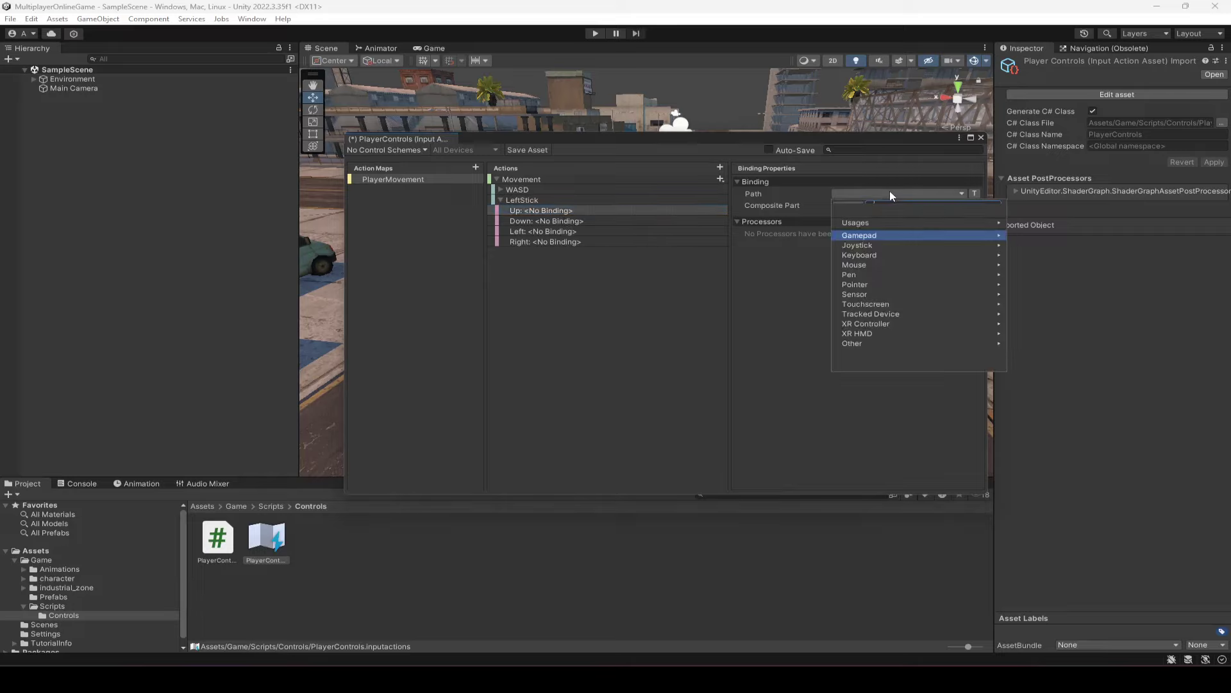
type("left stick")
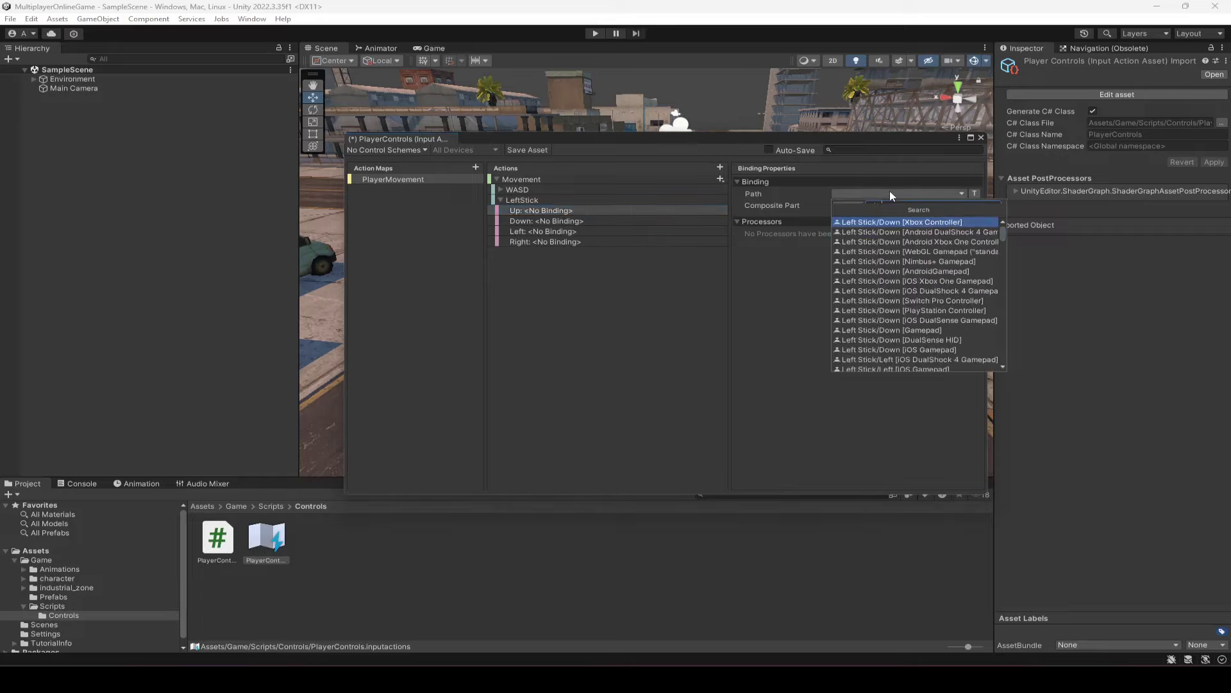
key("Down")
key("Down")
key("Down")
key("Down")
key("Down")
key("Down")
key("Down")
key("Down")
key("Down")
key("Down")
key("Down")
key("Down")
key("Down")
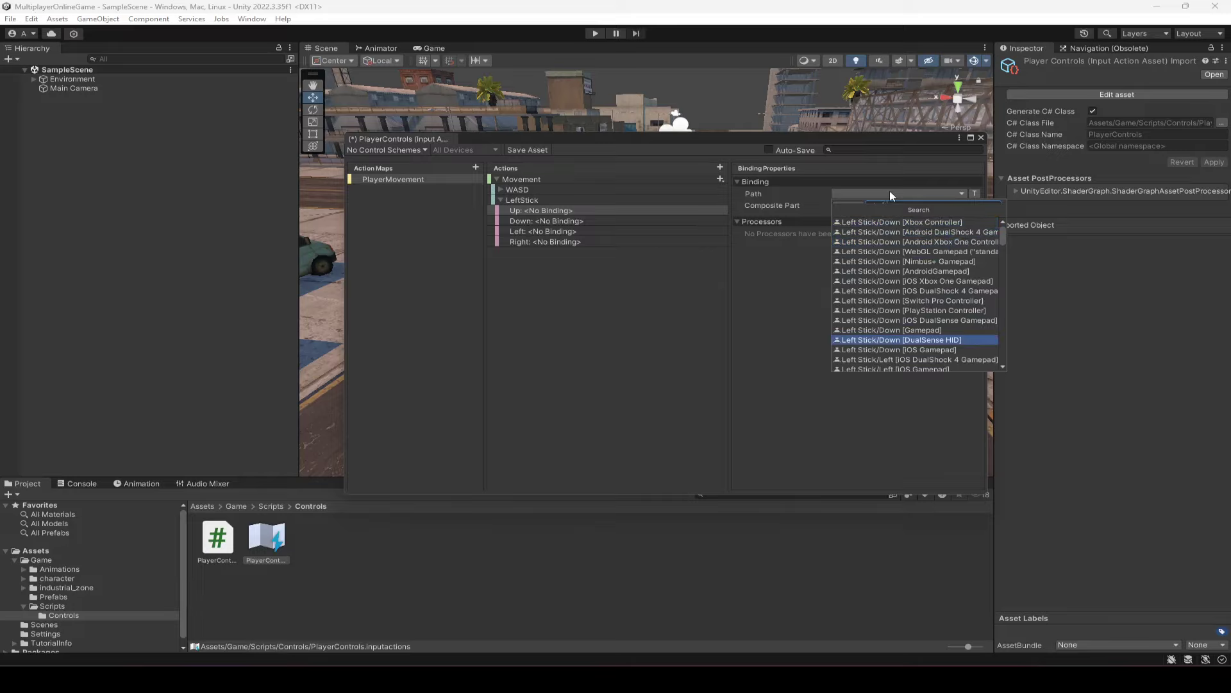
key("Down")
key("Down")
key("Down")
key("Down")
key("Down")
key("Down")
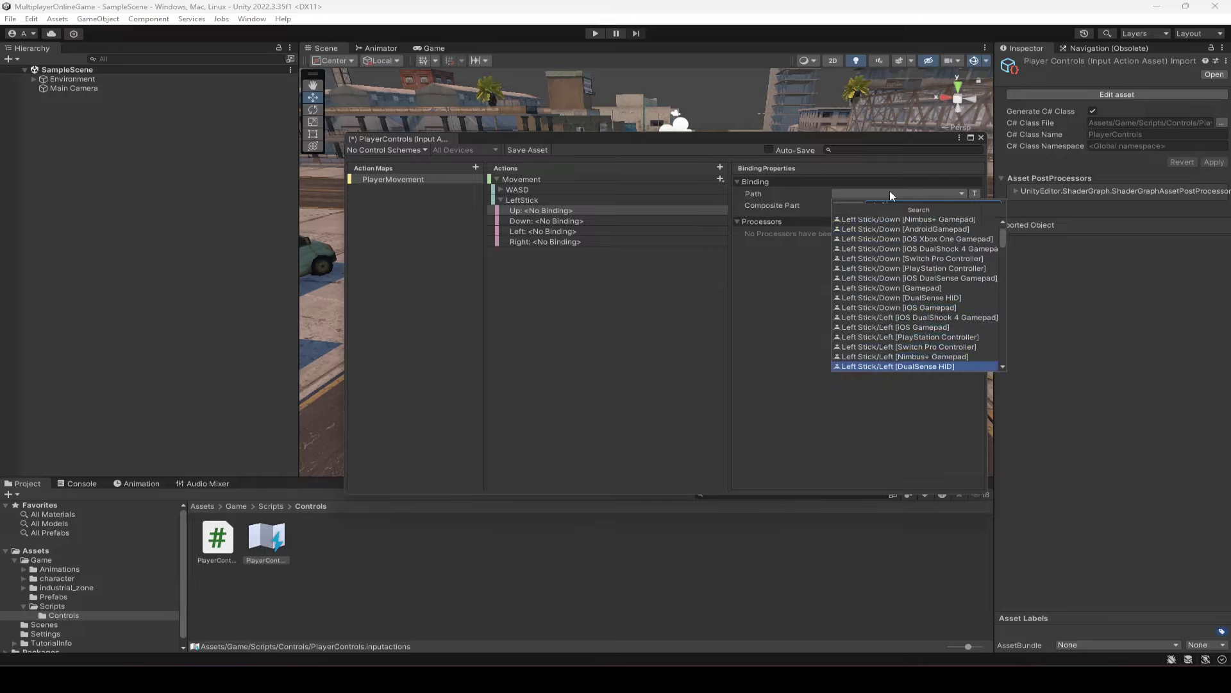
key("Left")
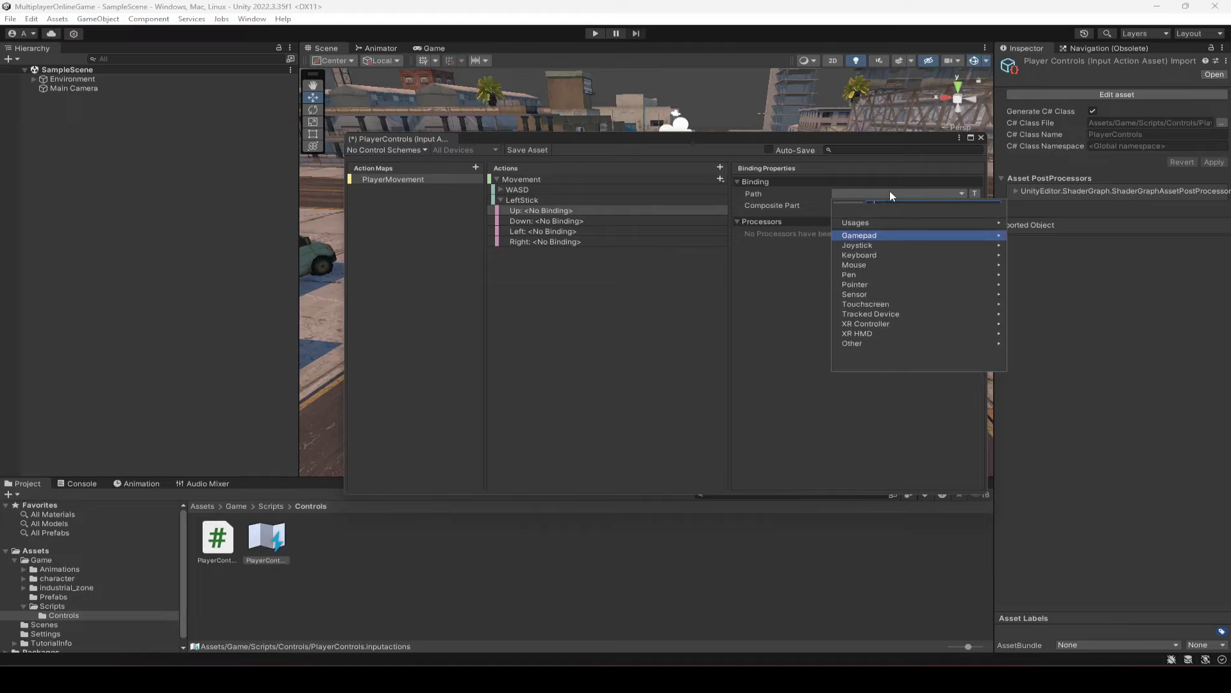
key("Right")
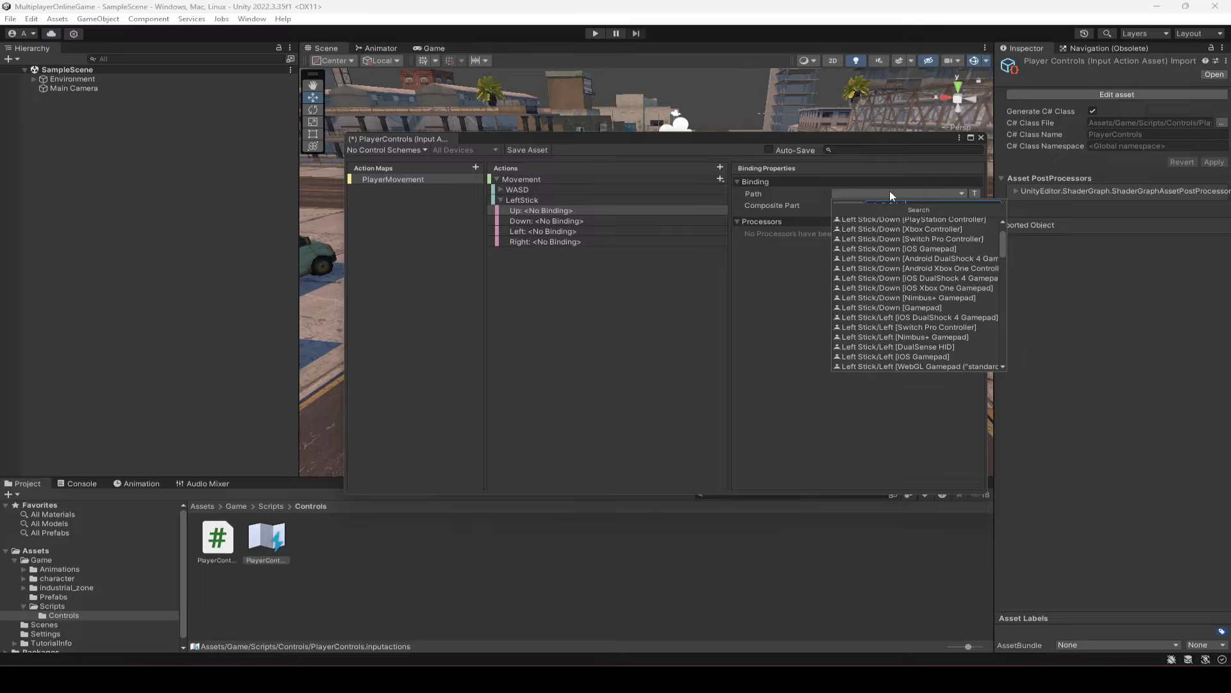
type("up")
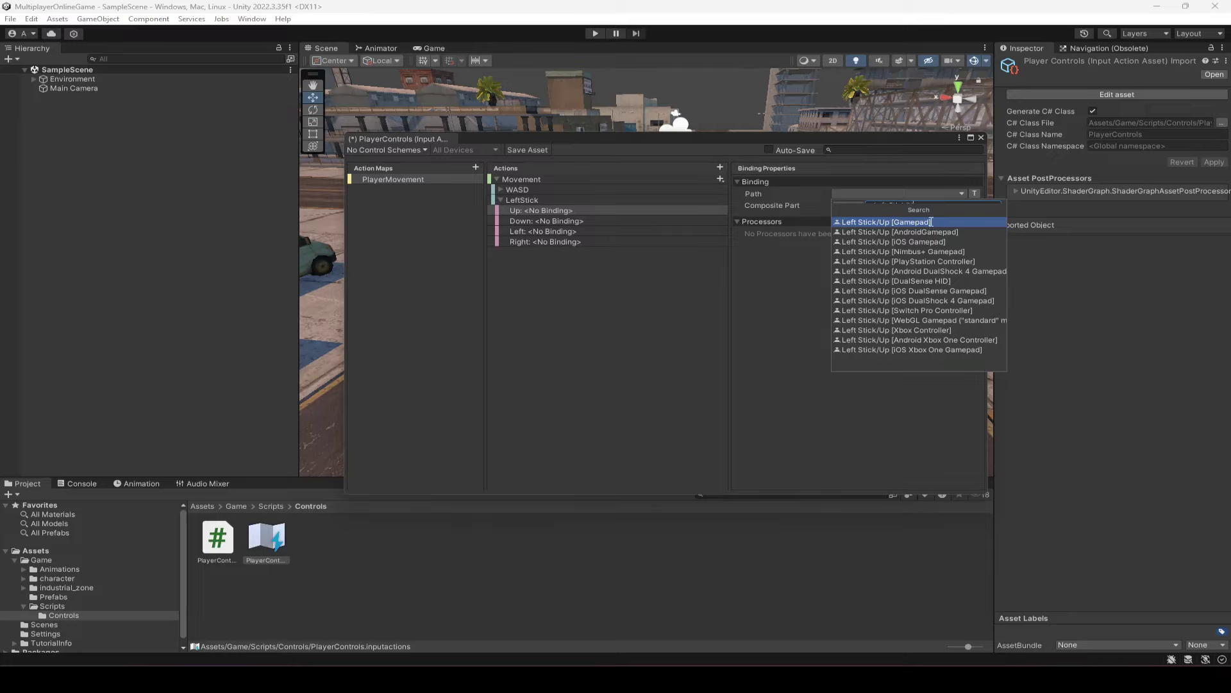
left_click(931, 221)
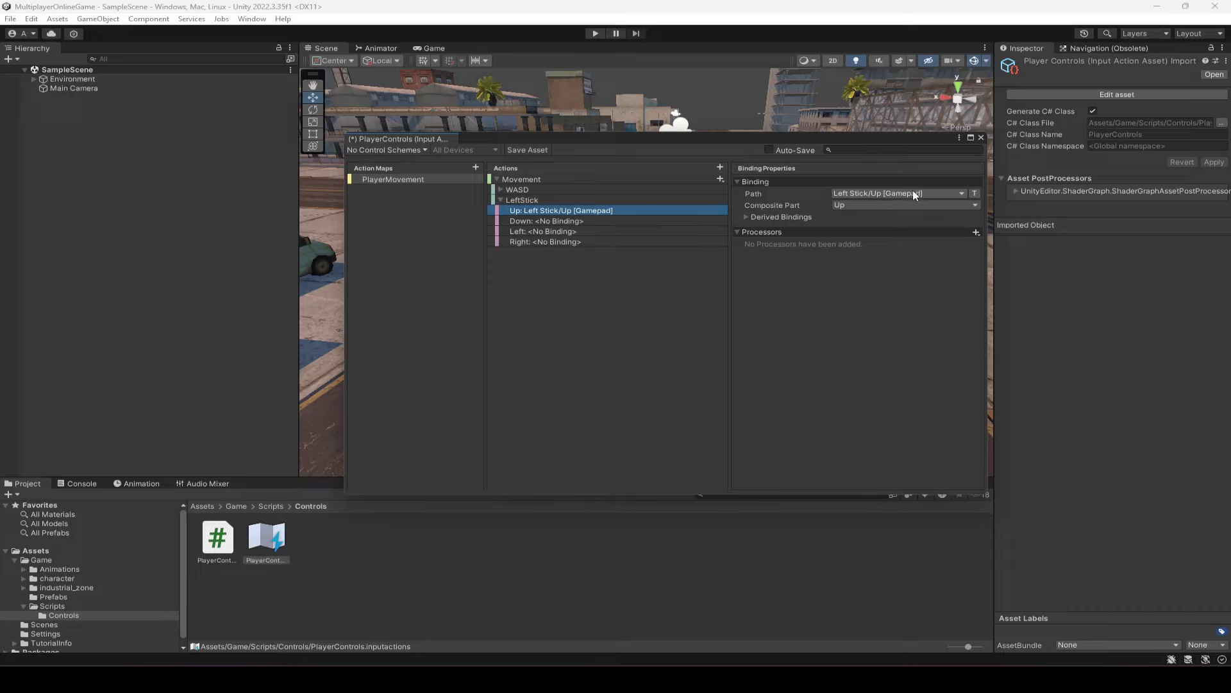
Bind the Down part of the LeftStick composite to Left Stick/Down [Gamepad].
left_click(568, 221)
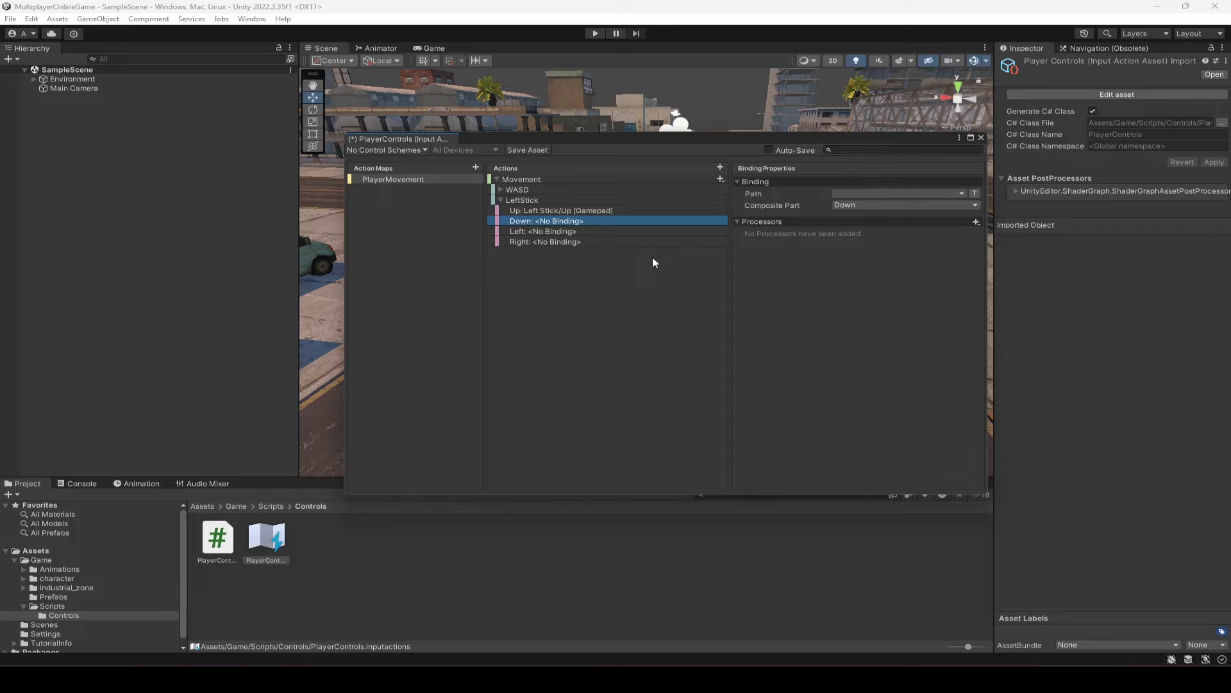
left_click(897, 194)
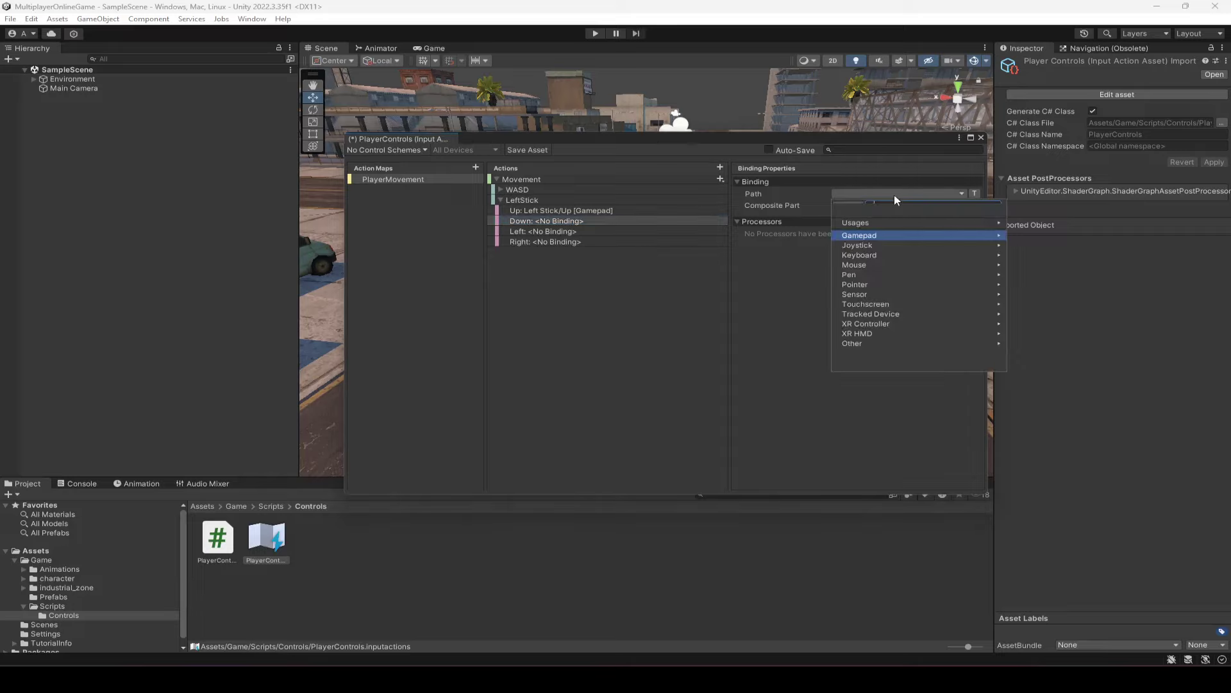
type("left")
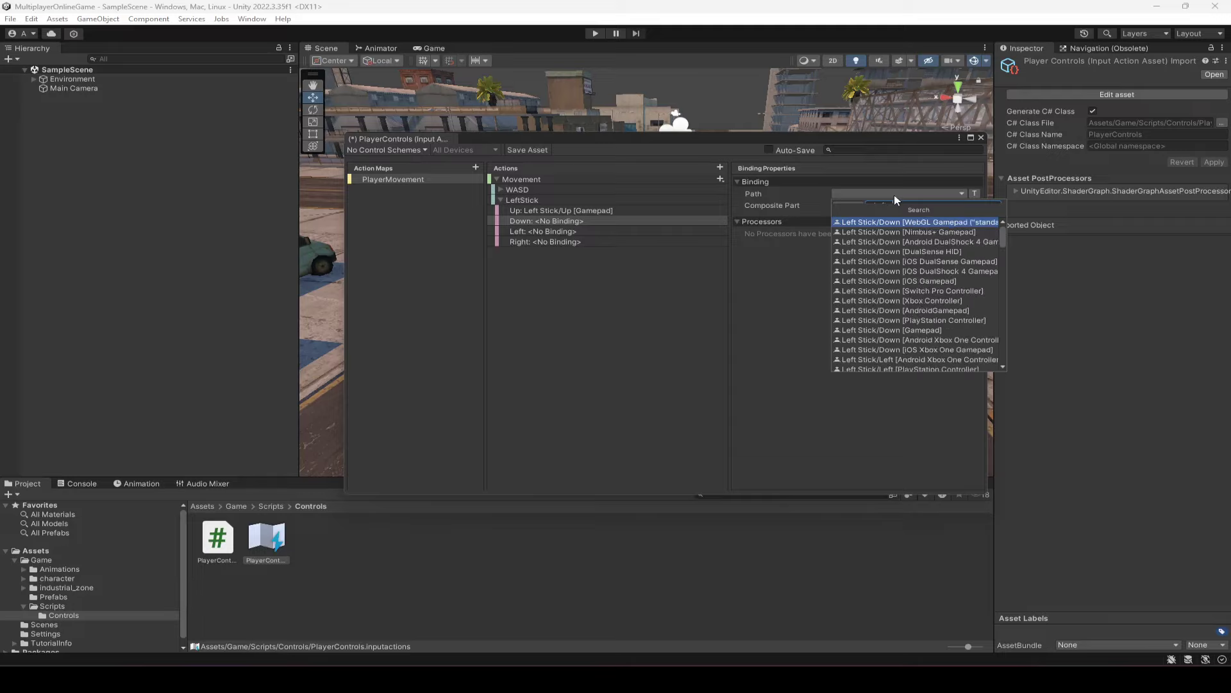
key("Down")
key("Down")
key("Down")
key("Down")
key("Down")
key("Down")
key("Down")
key("Down")
key("Down")
key("Down")
key("Down")
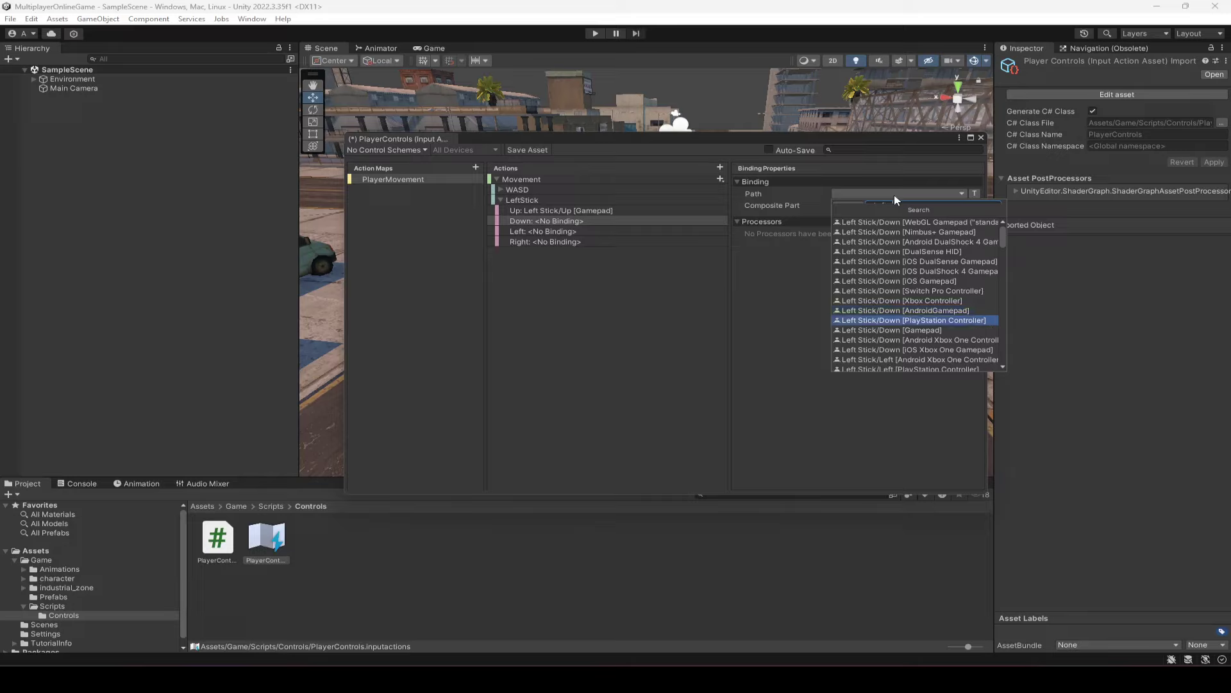
key("Return")
Bind the Left part of the LeftStick composite to Left Stick/Left [Gamepad].
left_click(535, 232)
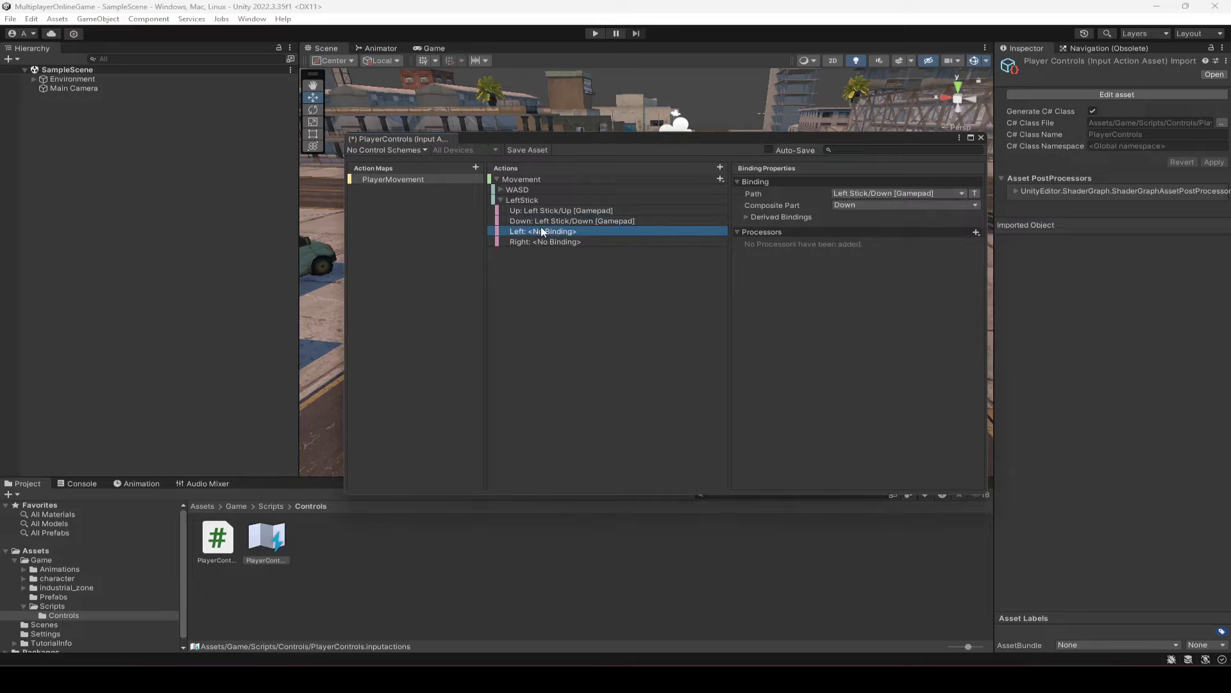
left_click(842, 199)
type("left")
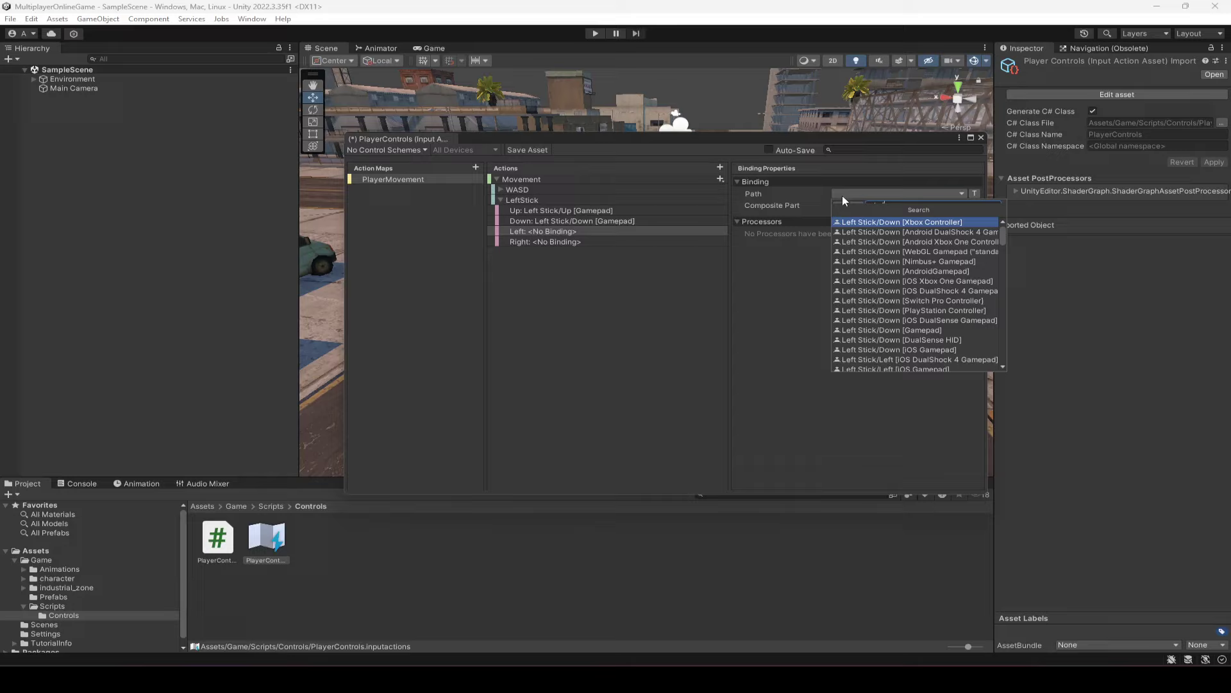
type(" stick")
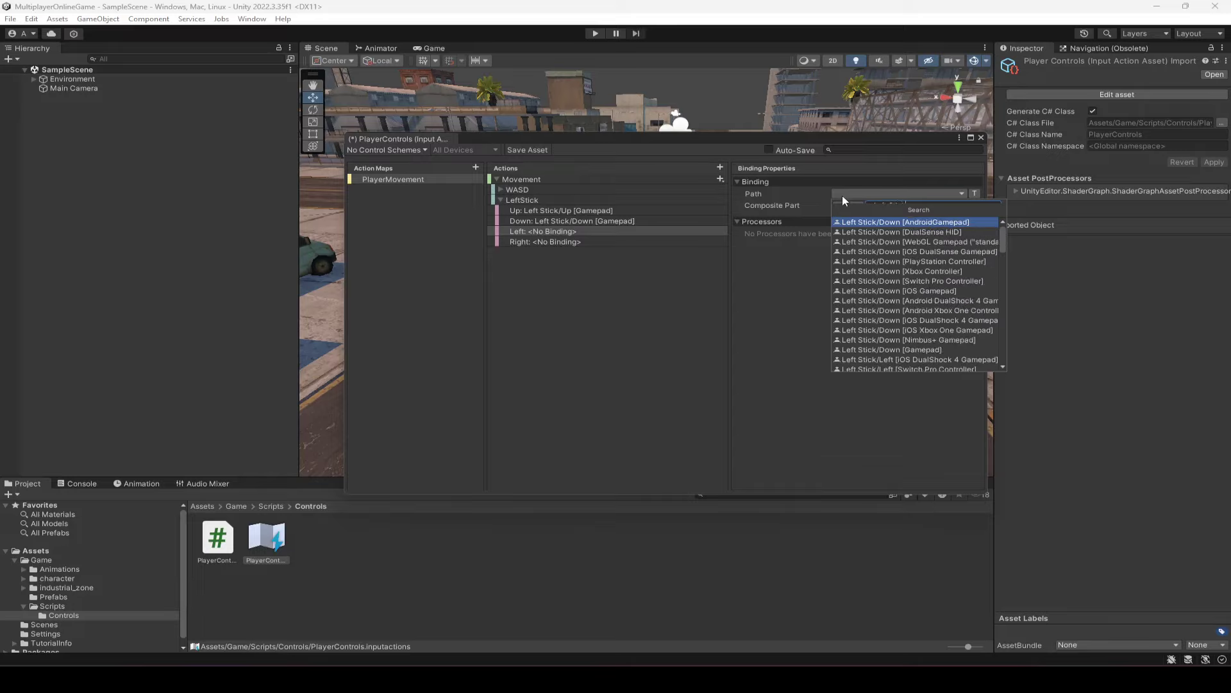
type("/")
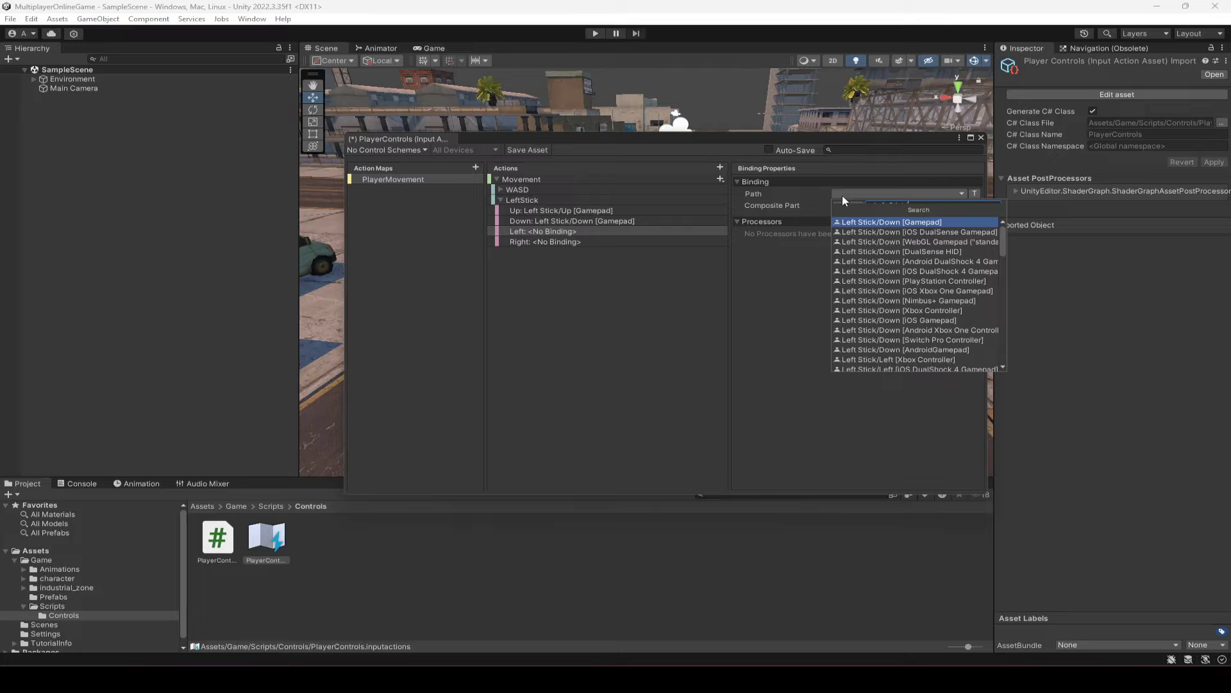
key("Down")
key("Down")
key("Down")
key("Down")
key("Down")
key("Down")
key("Down")
key("Down")
key("Down")
key("Down")
key("Down")
key("Down")
key("Down")
key("Down")
key("Down")
key("Down")
key("Down")
key("Down")
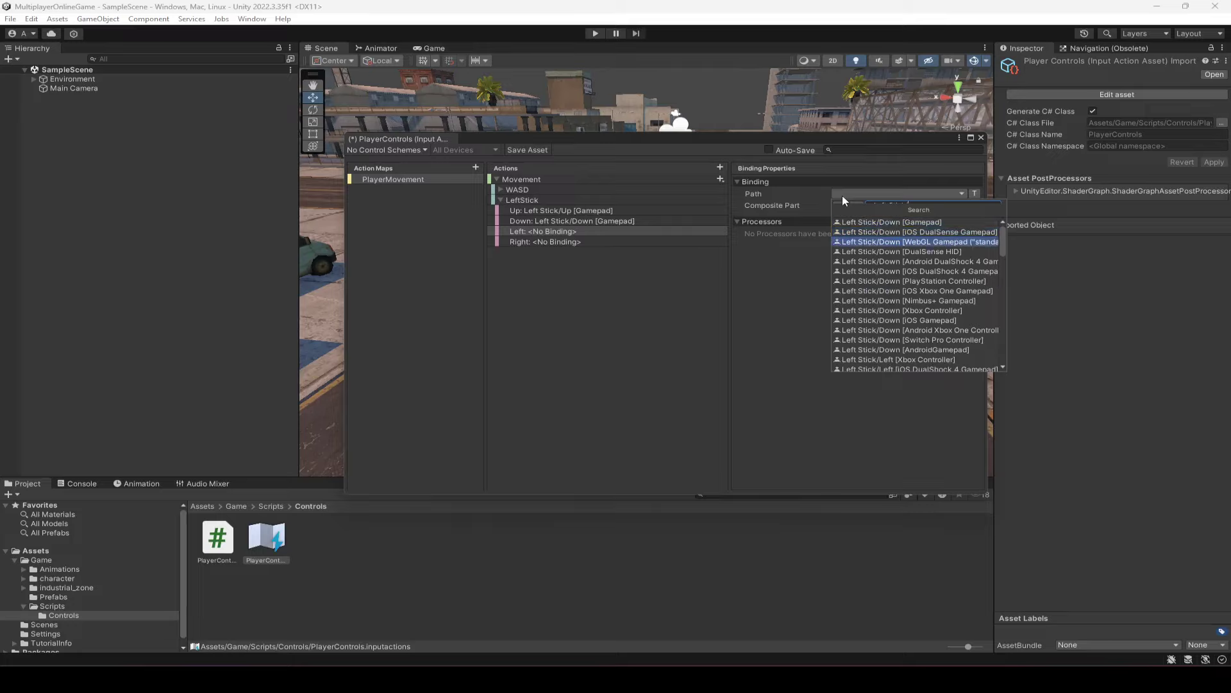
key("Down")
key("Down")
key("Down")
key("Down")
key("Down")
key("Down")
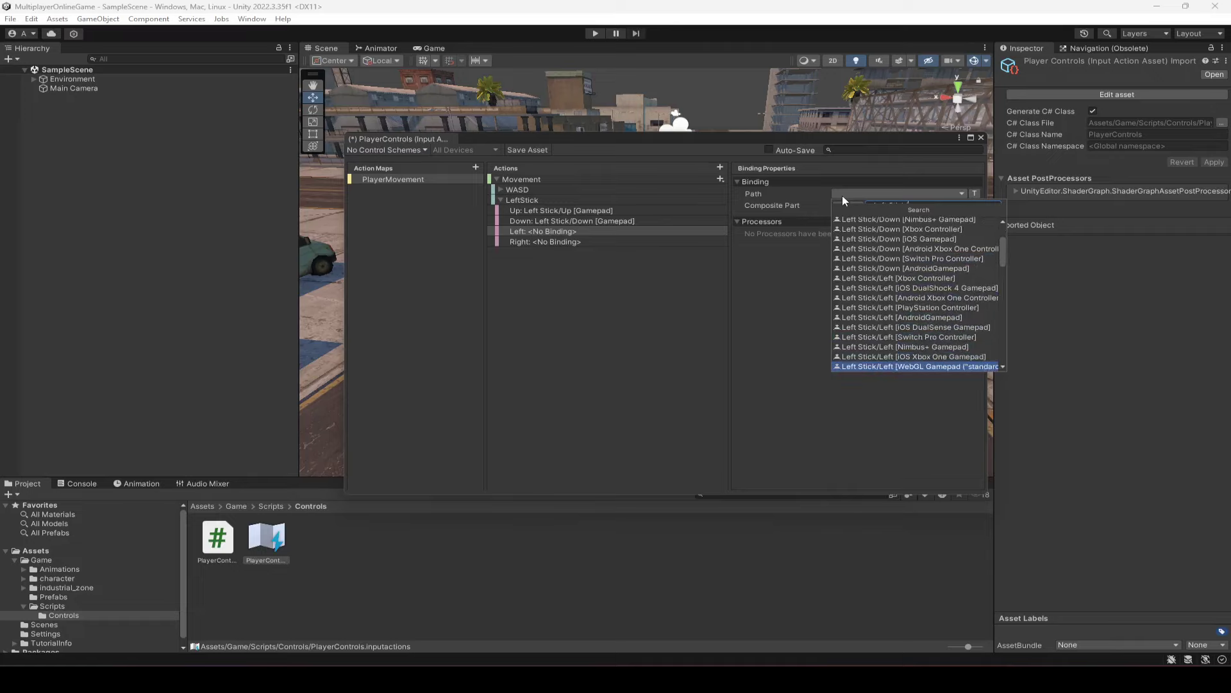
key("Return")
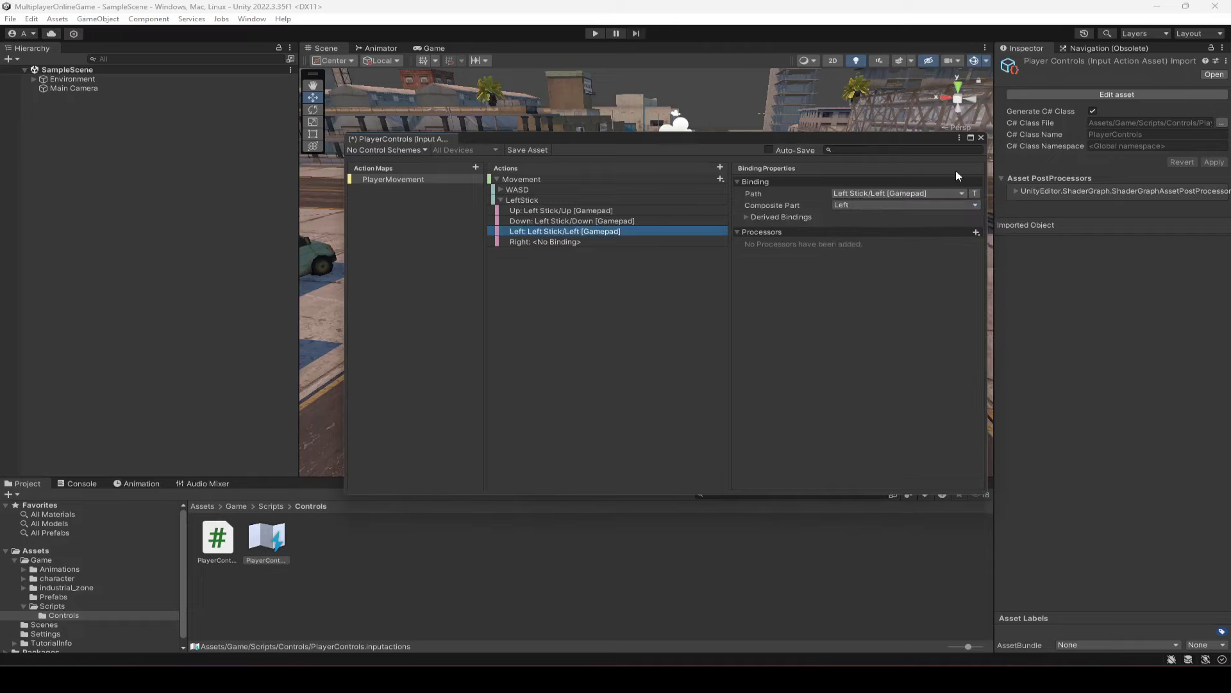
Bind the Right part of the LeftStick composite to Left Stick/Right [Gamepad] and collapse the composite.
key("Down")
left_click(890, 193)
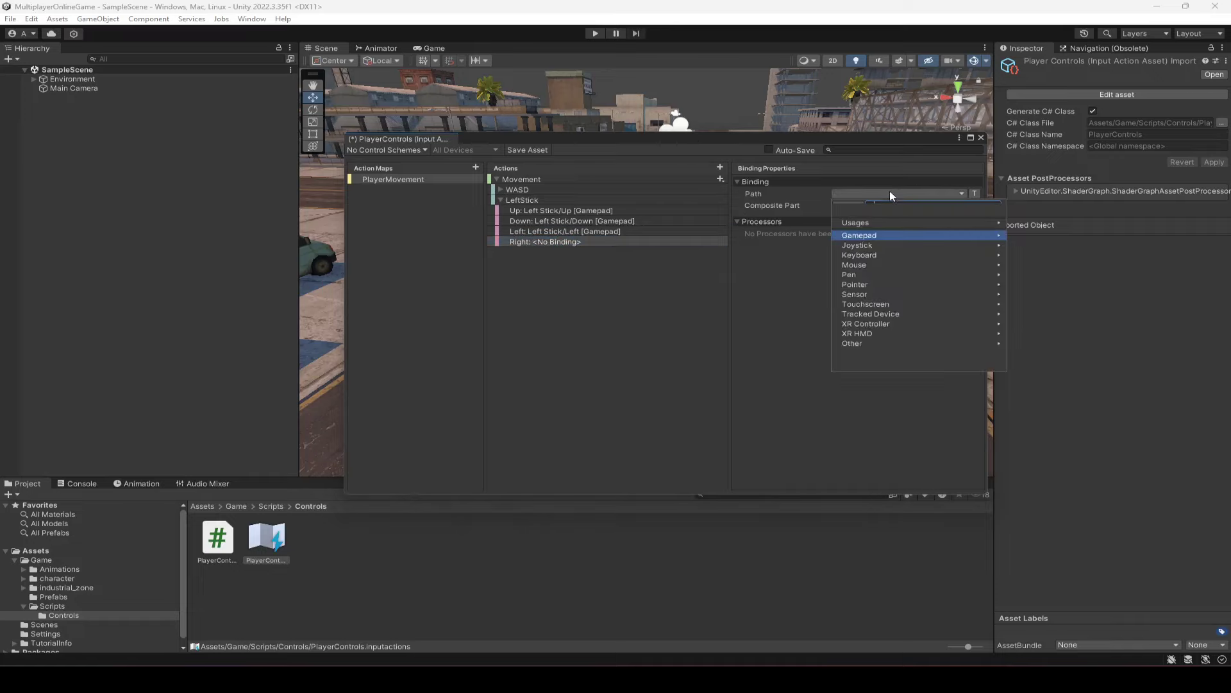
type("left stick")
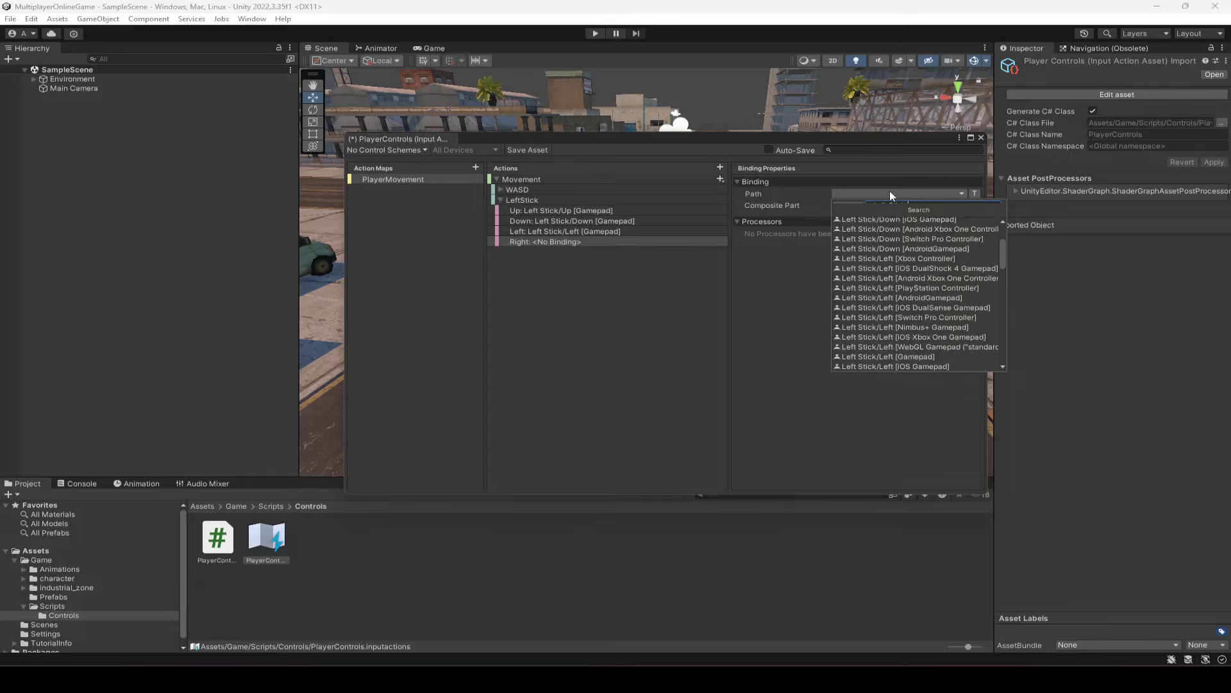
type("/right")
key("Return")
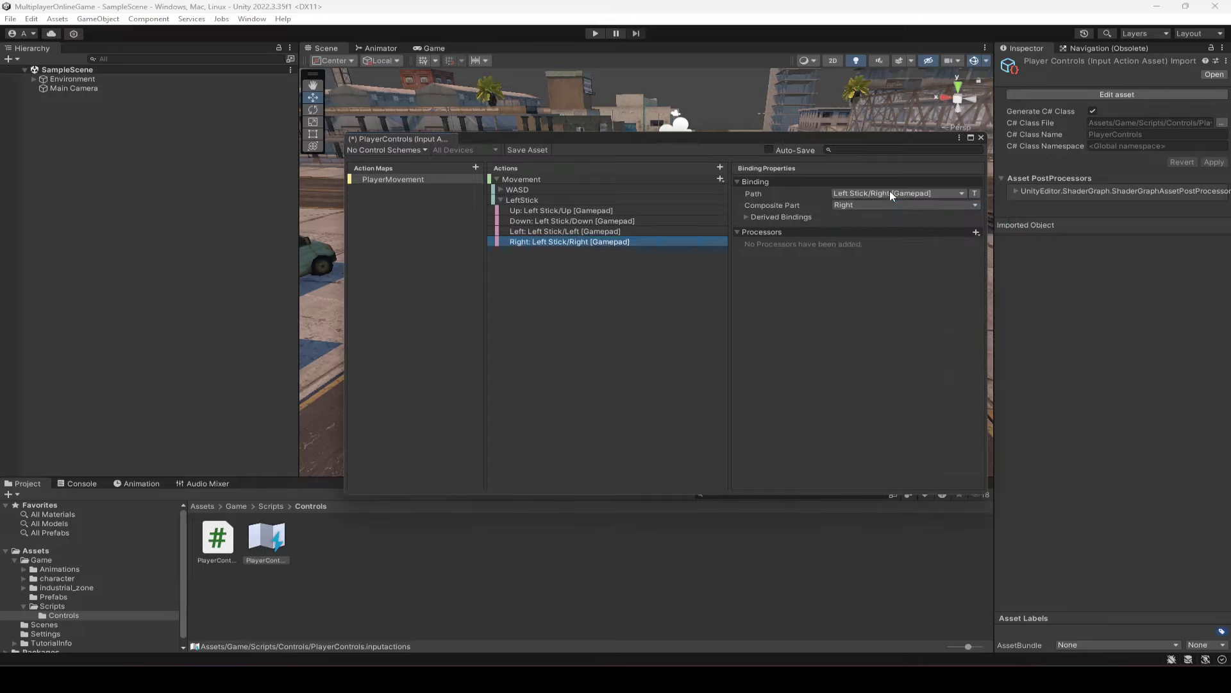
left_click(500, 200)
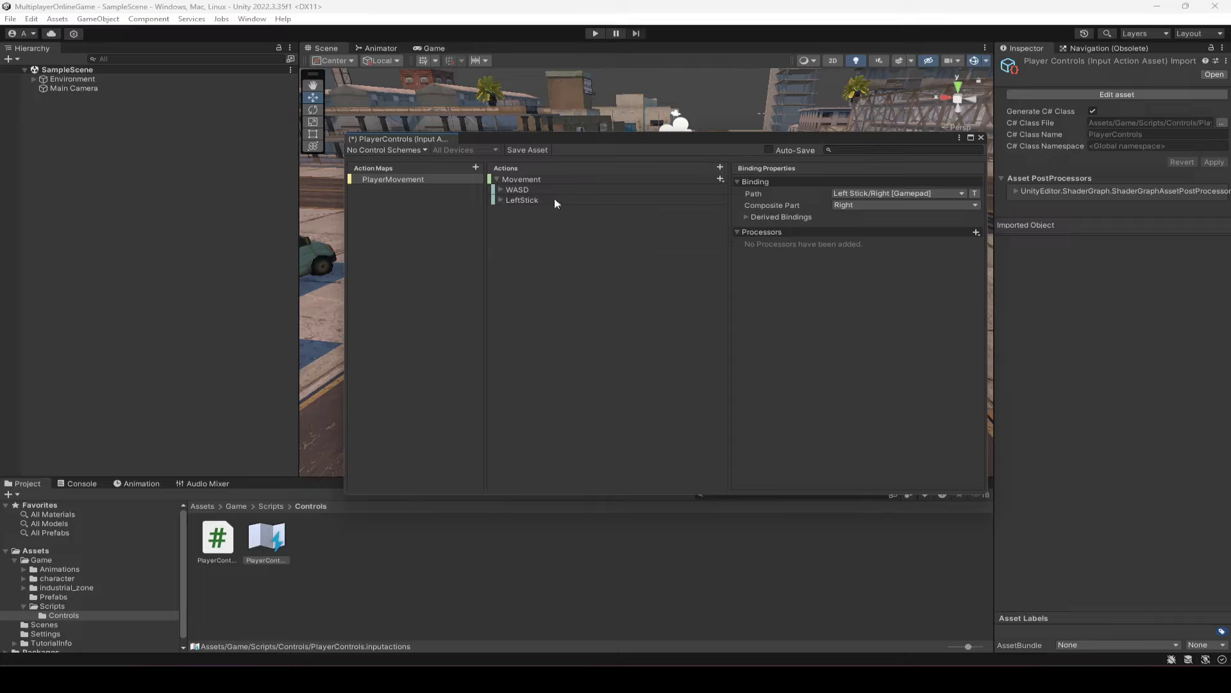
left_click(501, 200)
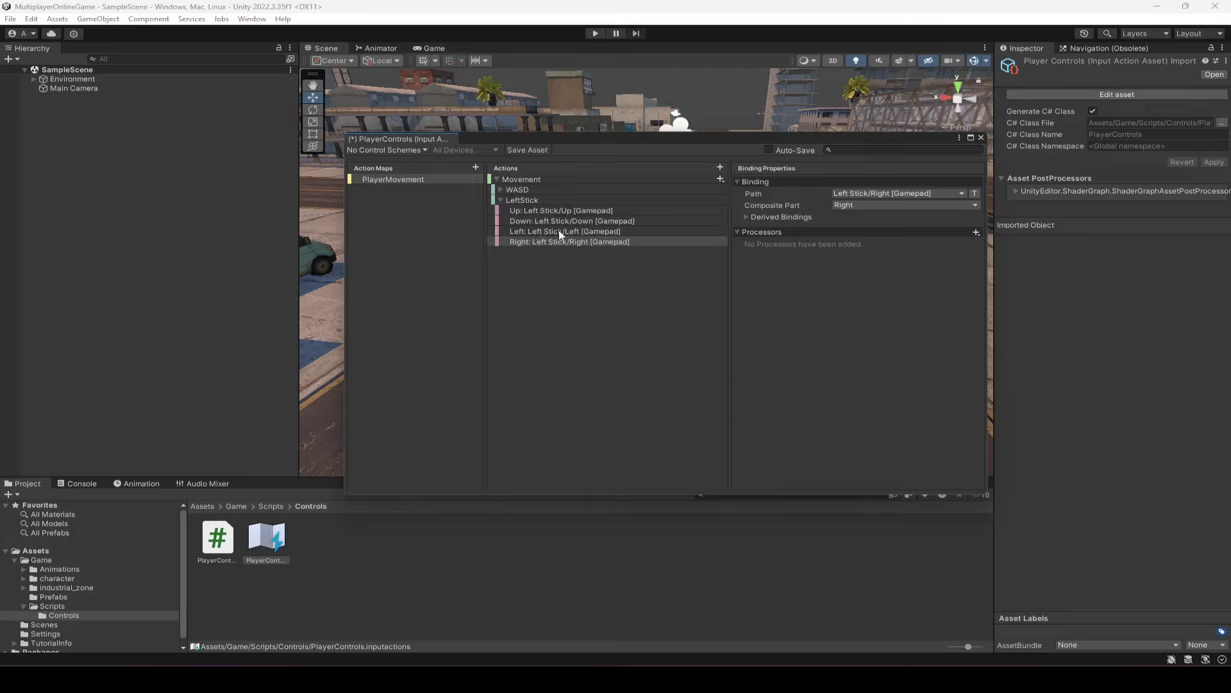
left_click(504, 201)
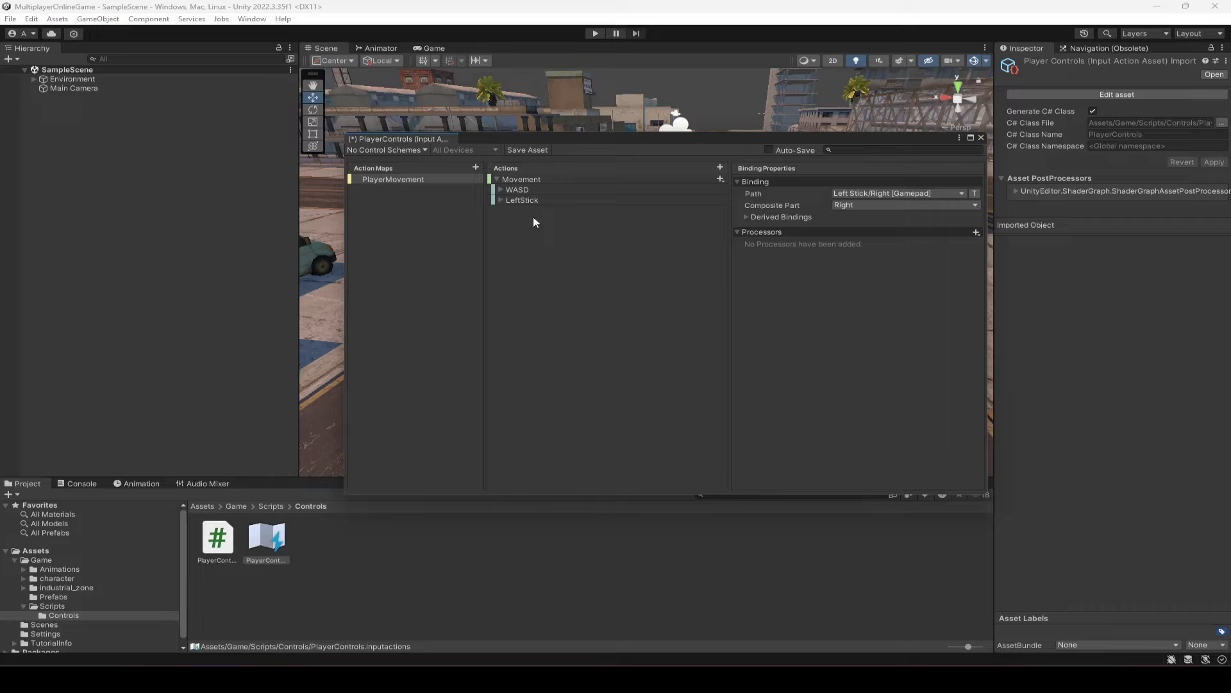
left_click(500, 201)
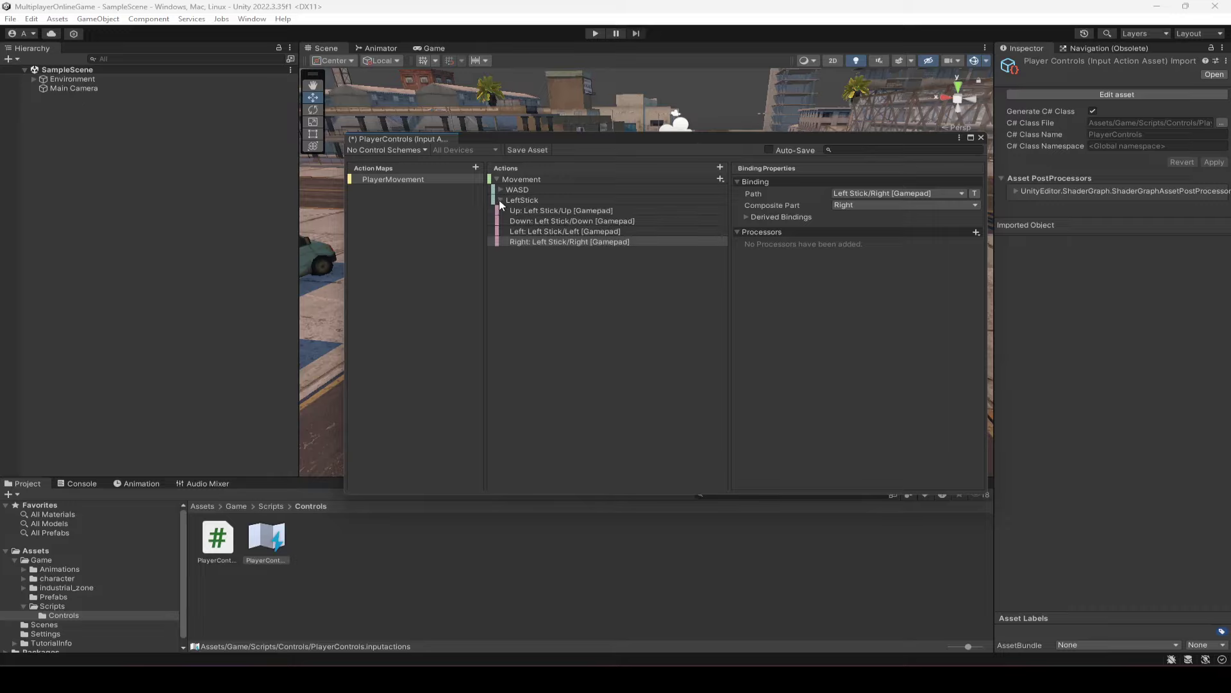
left_click(501, 200)
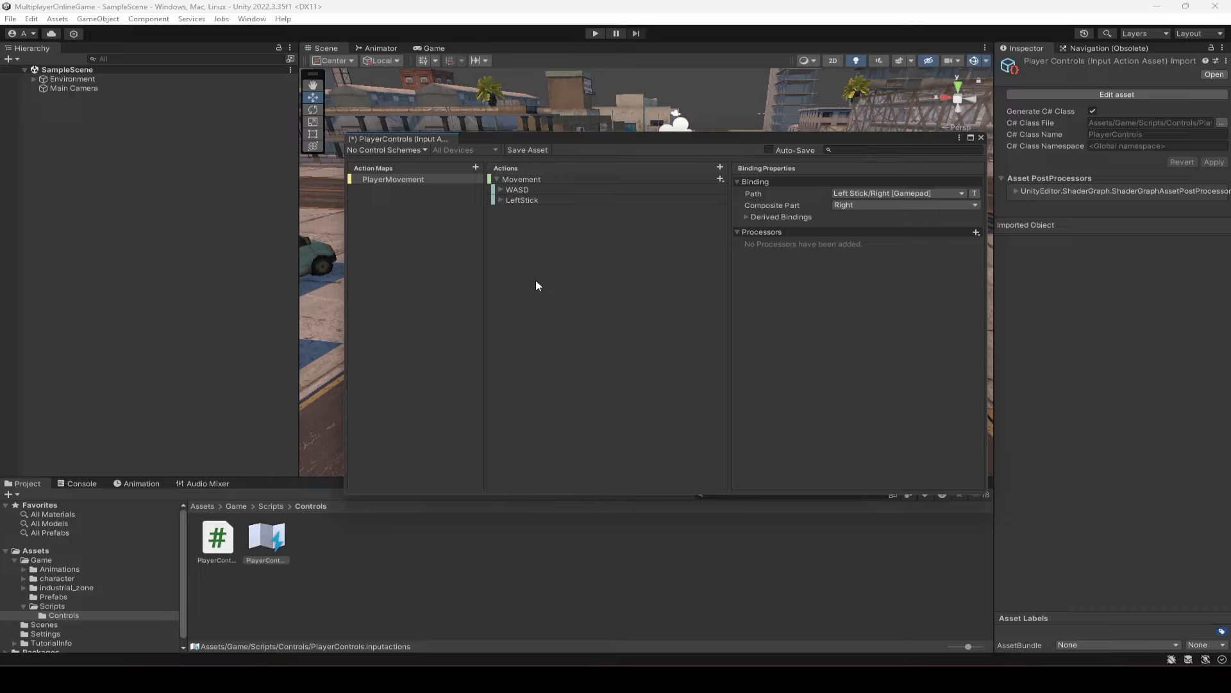
Collapse the Movement action and add a new action named CameraMovement to the PlayerMovement map.
left_click(498, 180)
left_click(546, 179)
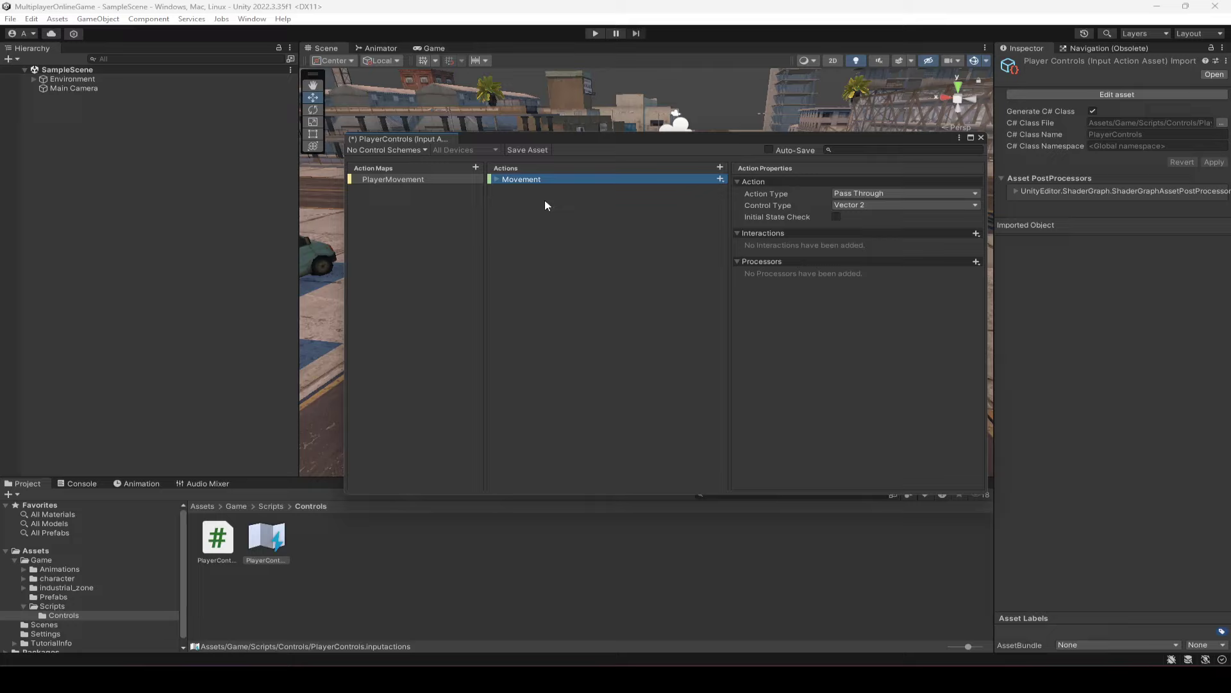
left_click(719, 166)
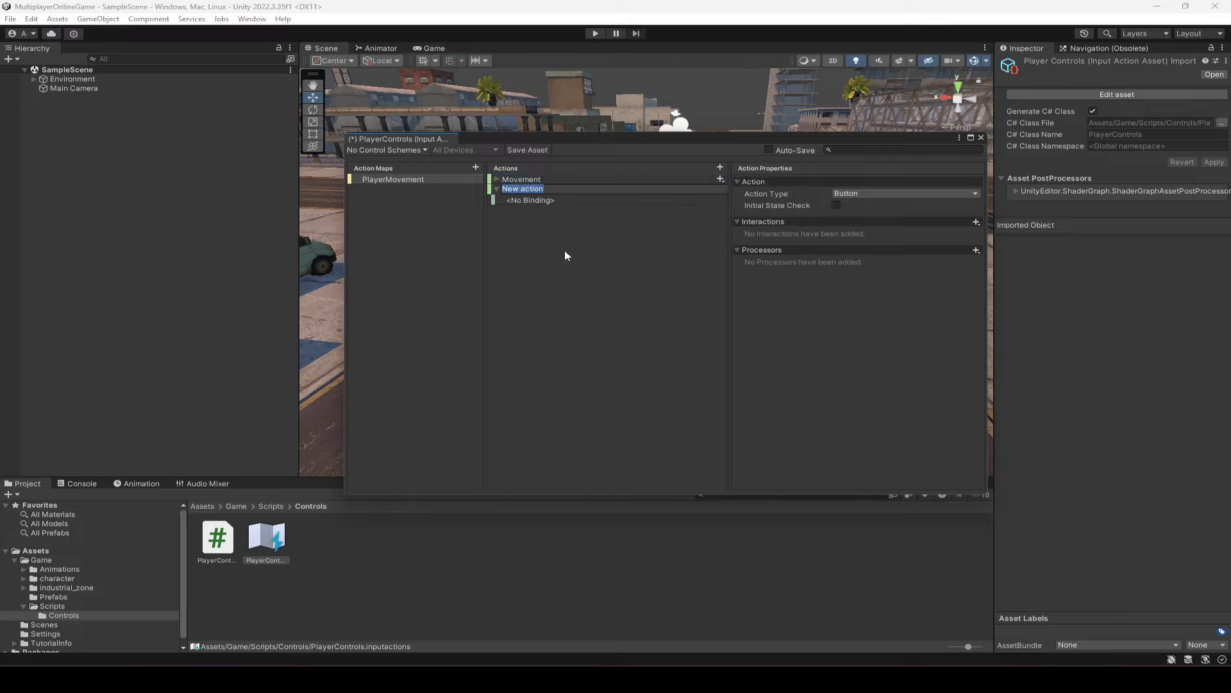
type("CameraMovement")
key("Return")
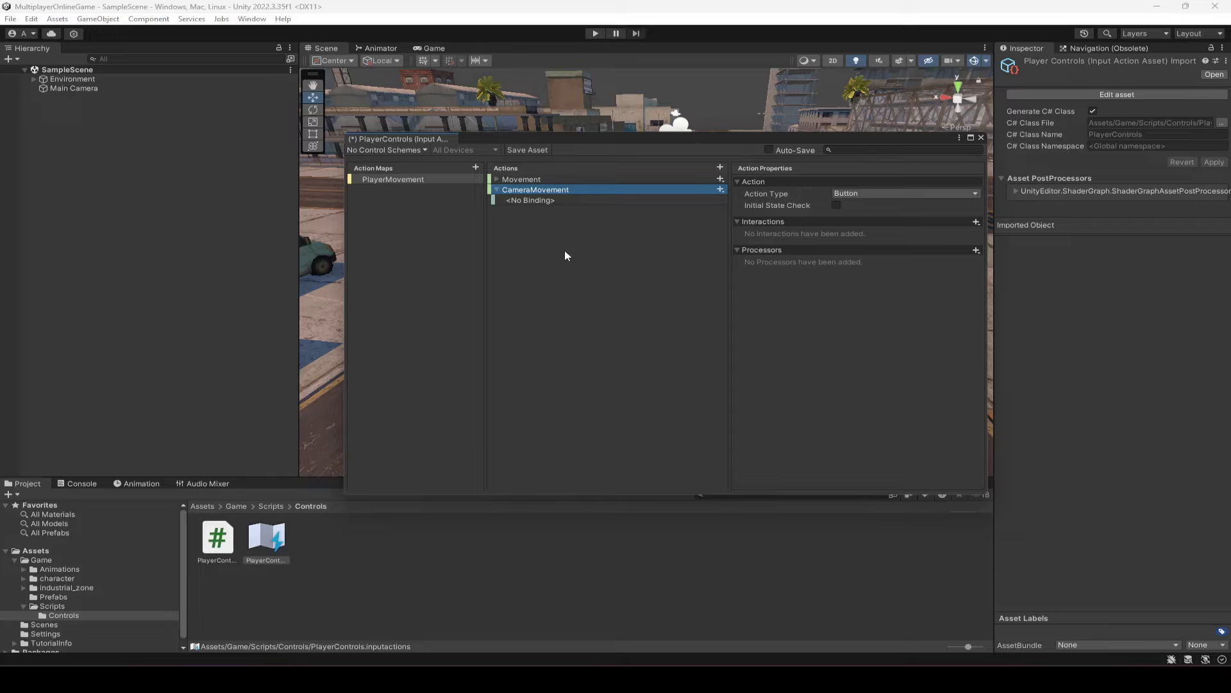
Set the CameraMovement action's type to Pass Through and its control type to Vector 2.
left_click(530, 200)
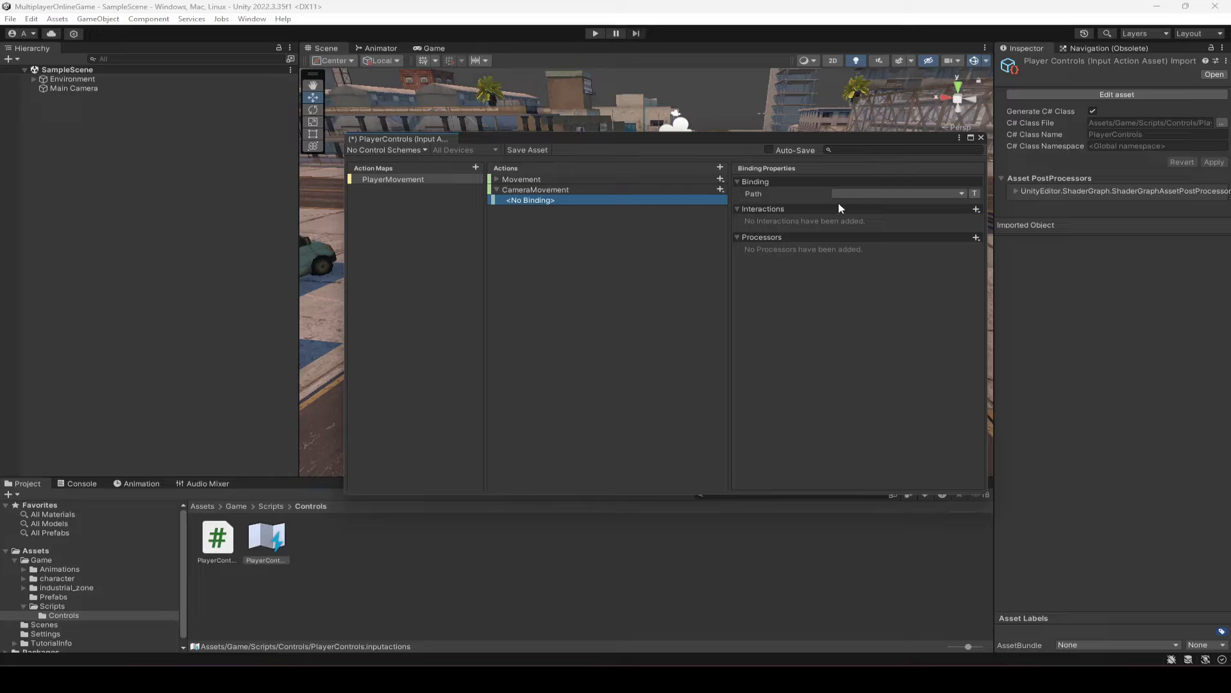
left_click(535, 190)
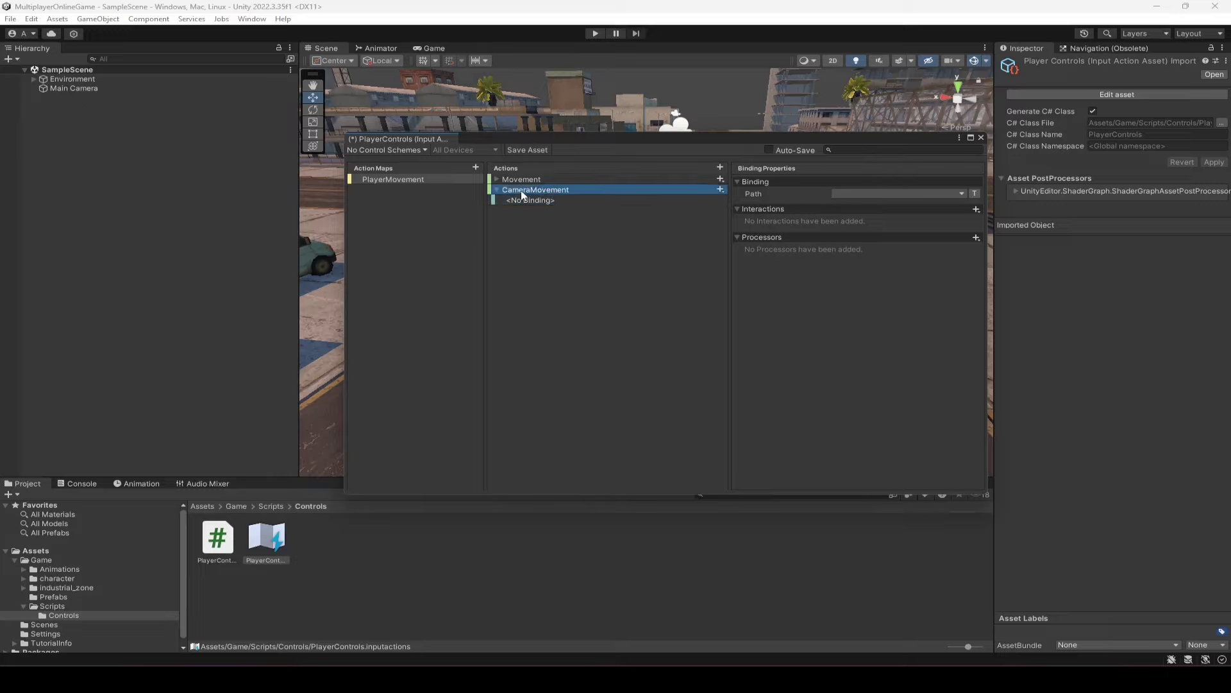
left_click(879, 194)
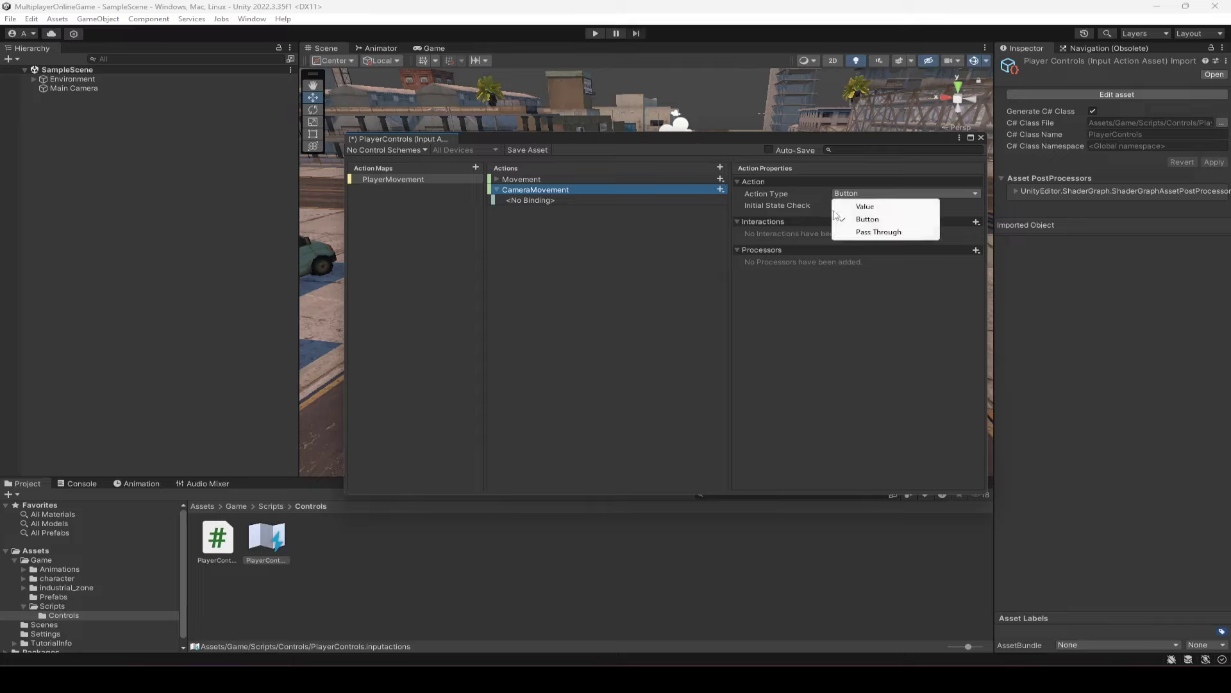
left_click(872, 232)
left_click(861, 204)
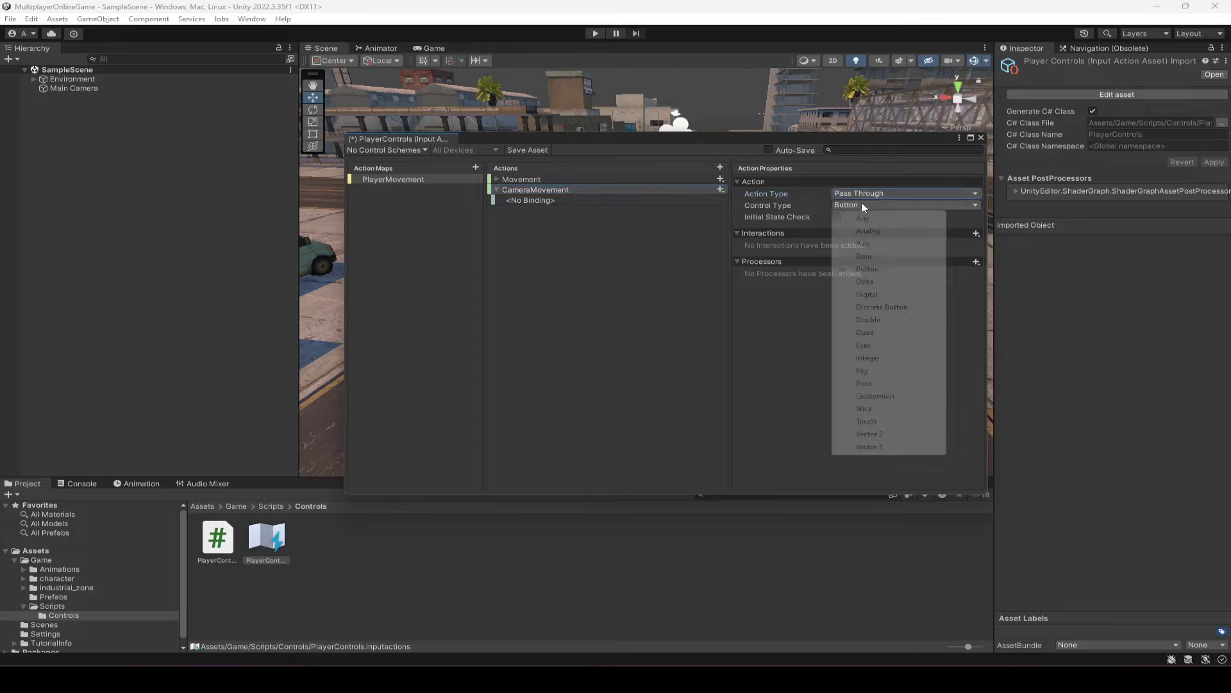
left_click(870, 434)
Bind the CameraMovement action's empty binding to Delta [Mouse] and collapse the action.
left_click(531, 202)
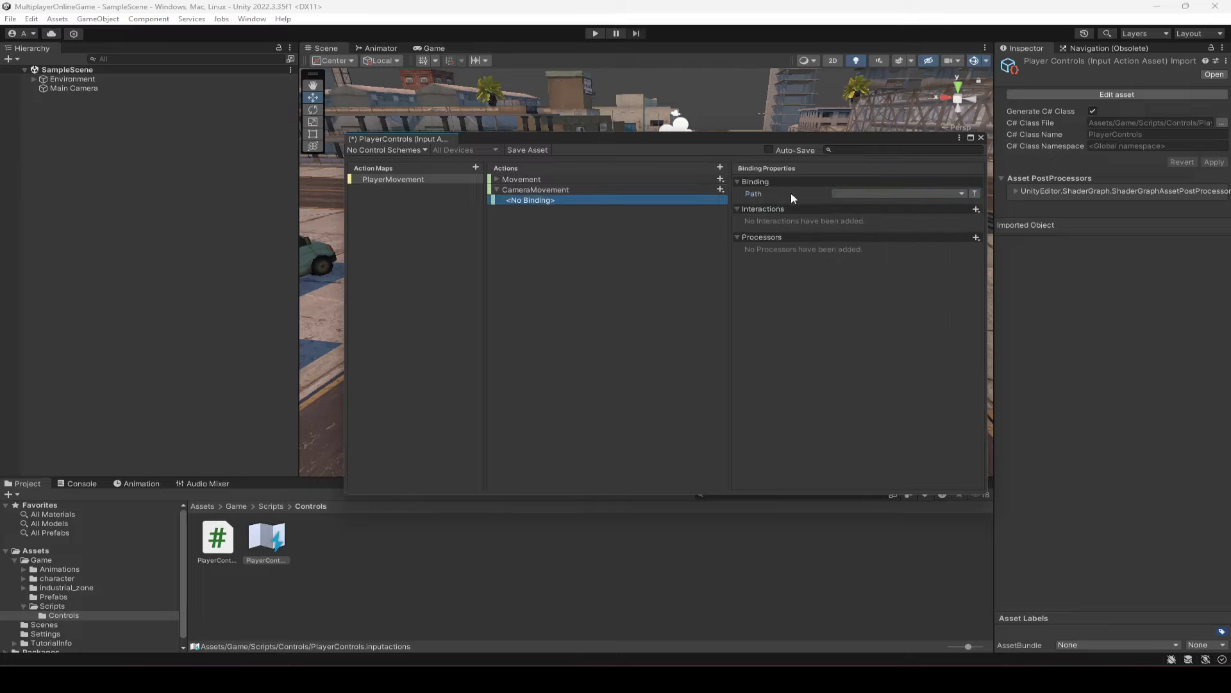
left_click(844, 190)
type("delta")
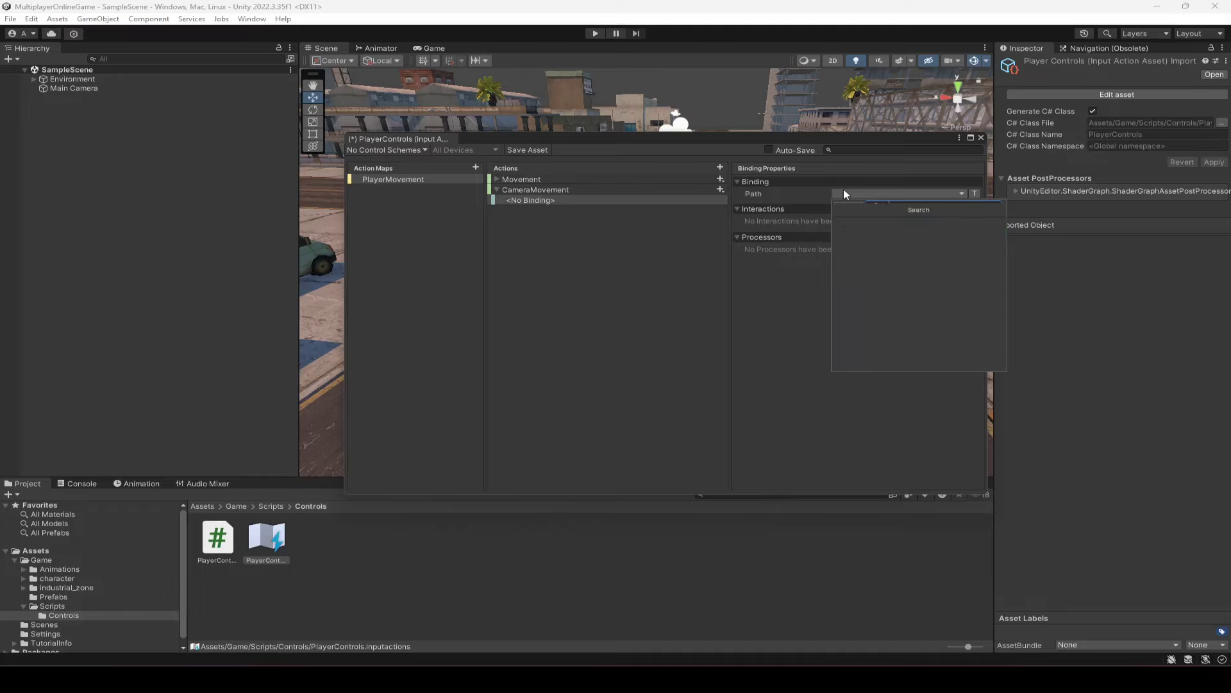
key("Return")
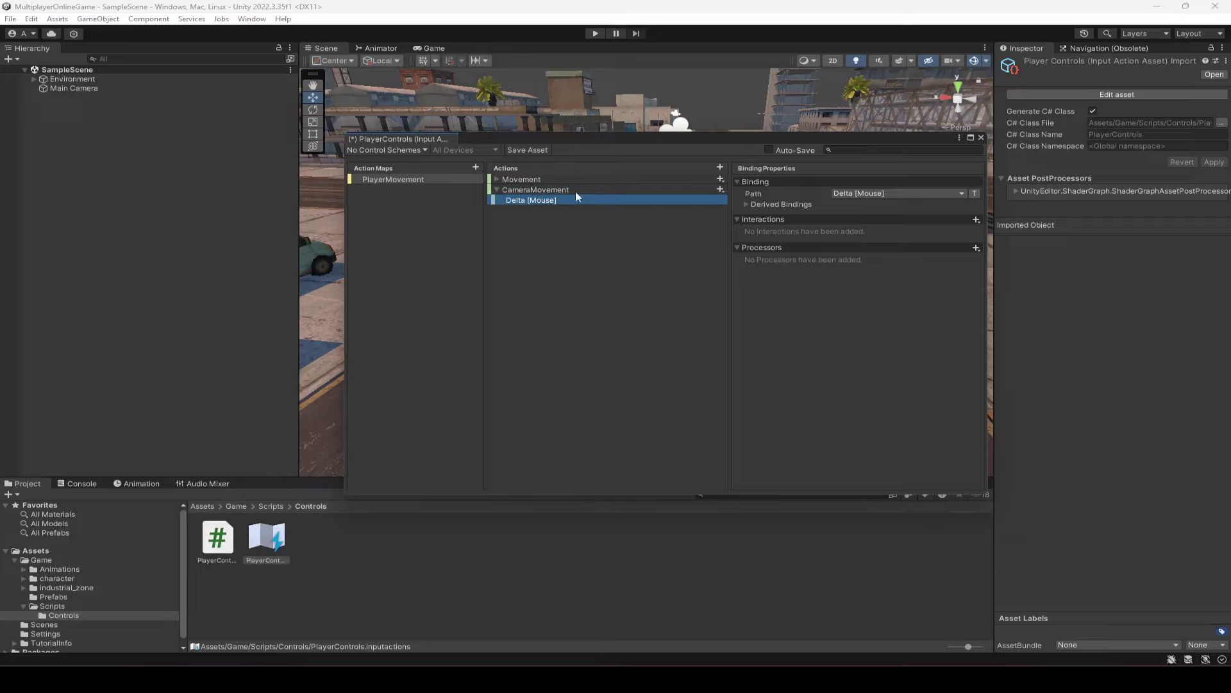
left_click(497, 189)
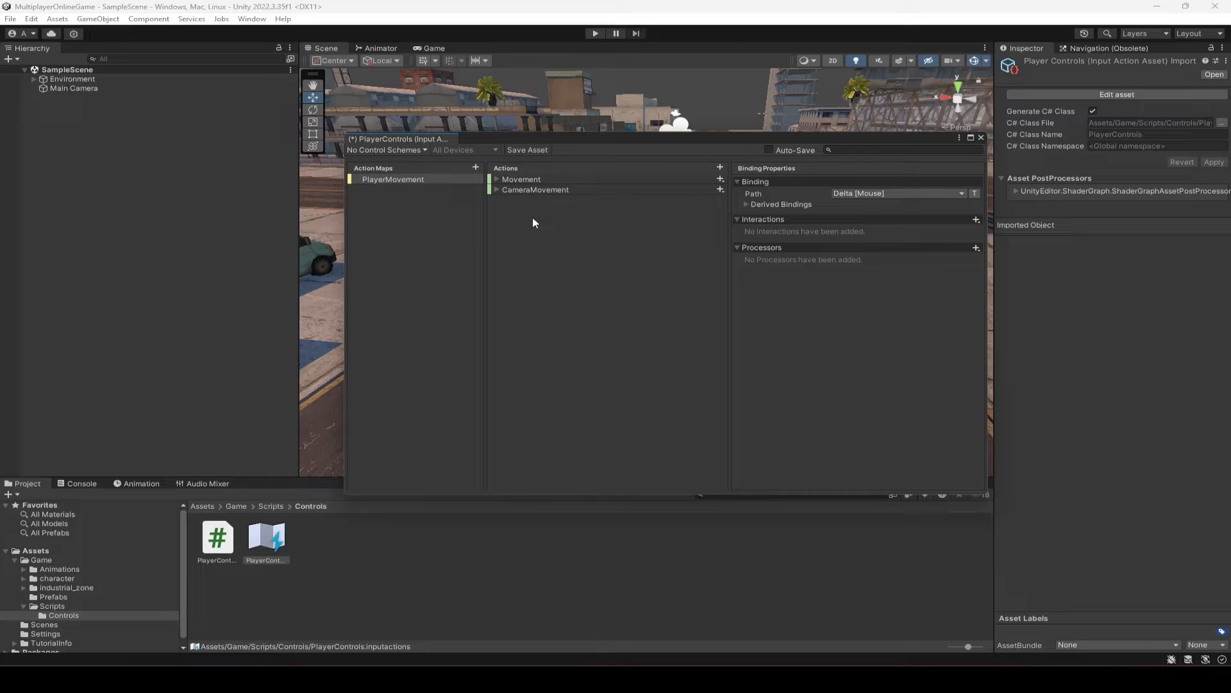
Check the properties of the Movement and CameraMovement actions, and close the PlayerControls input actions editor with its changes saved.
left_click(525, 180)
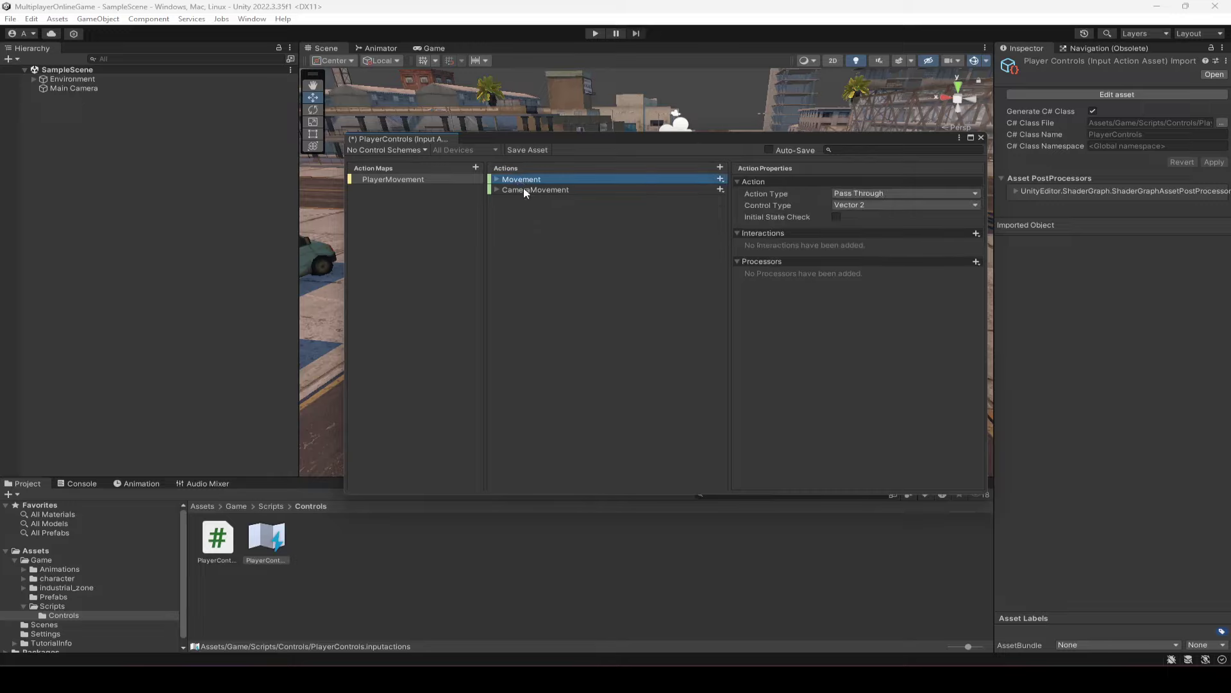
left_click(523, 190)
left_click(525, 180)
left_click(523, 190)
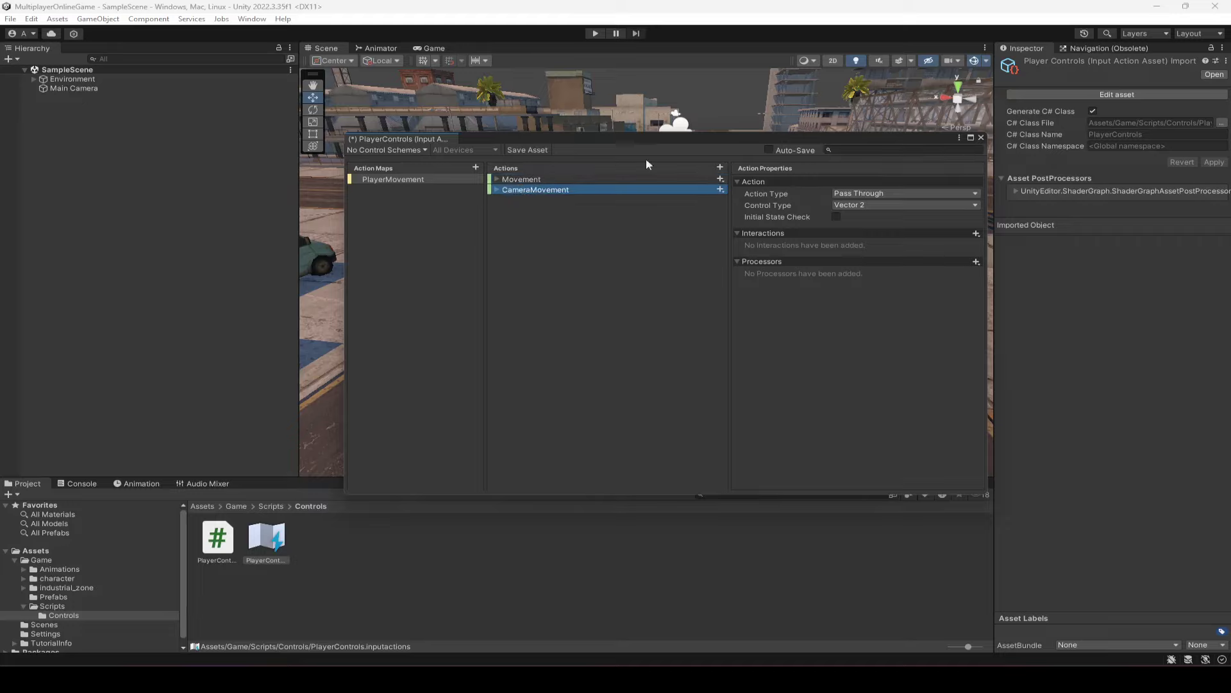
left_click(980, 137)
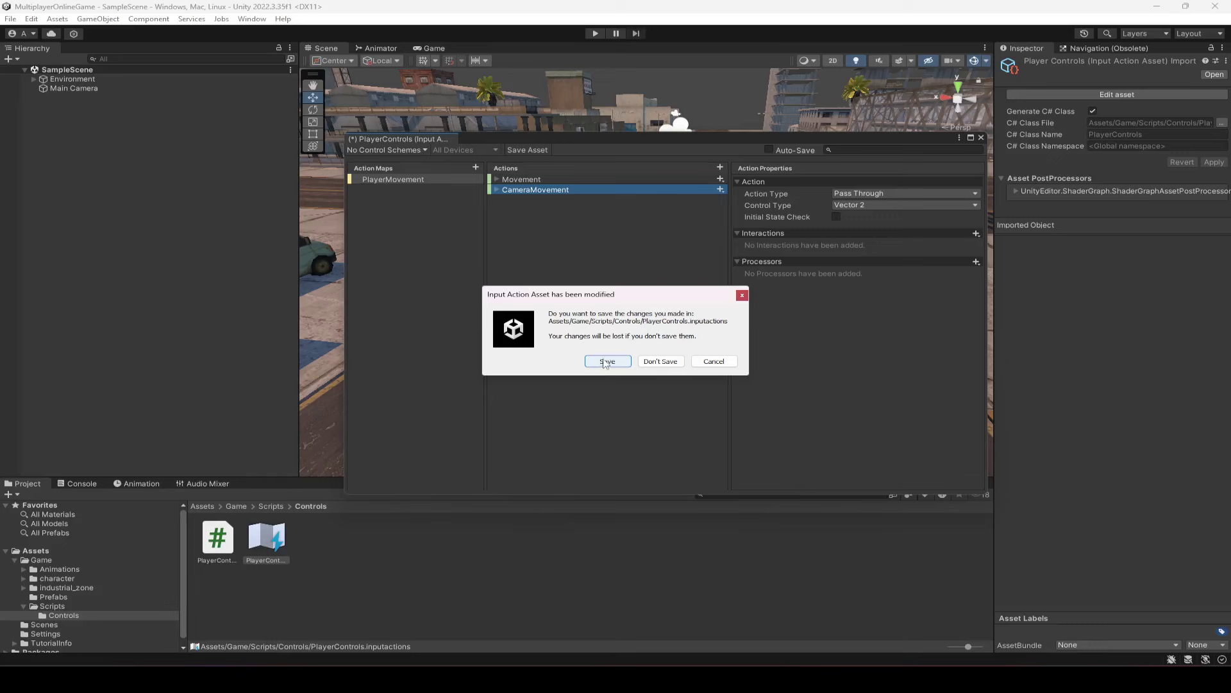
left_click(606, 362)
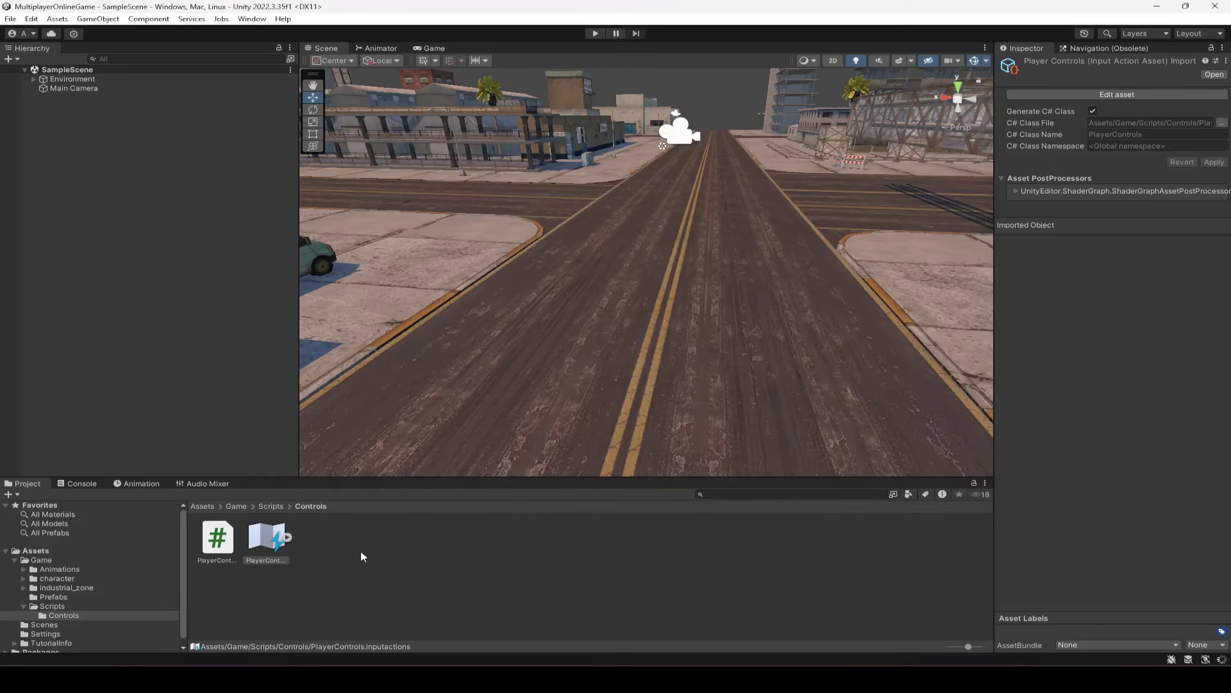